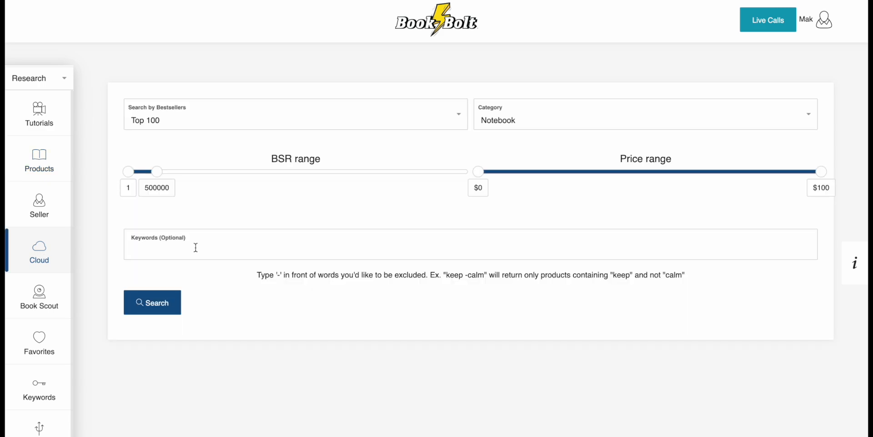
Set the bestseller search category to Activity Book.
left_click(587, 129)
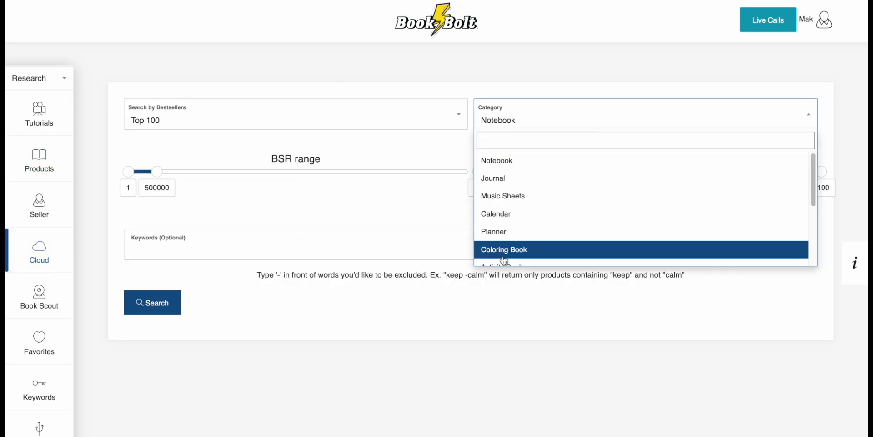
left_click_drag(817, 179, 809, 157)
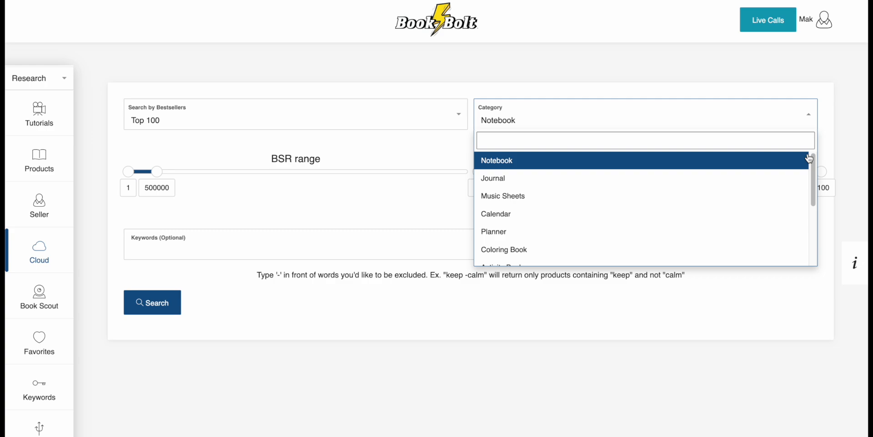
left_click_drag(812, 172, 807, 205)
left_click(755, 208)
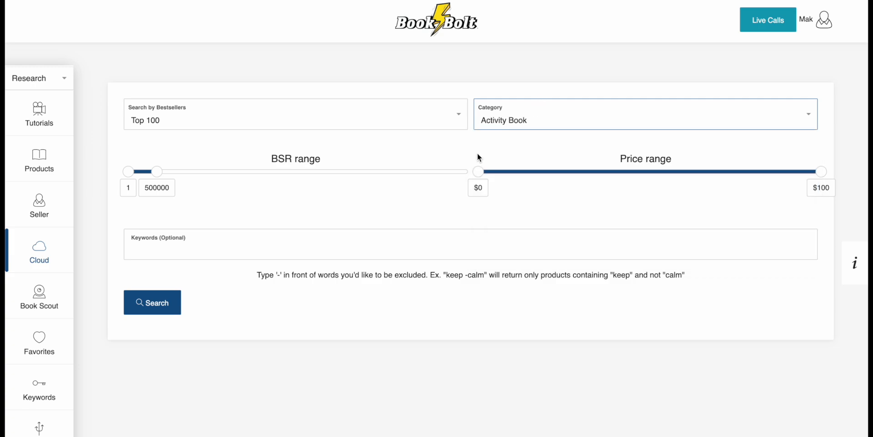
left_click(500, 120)
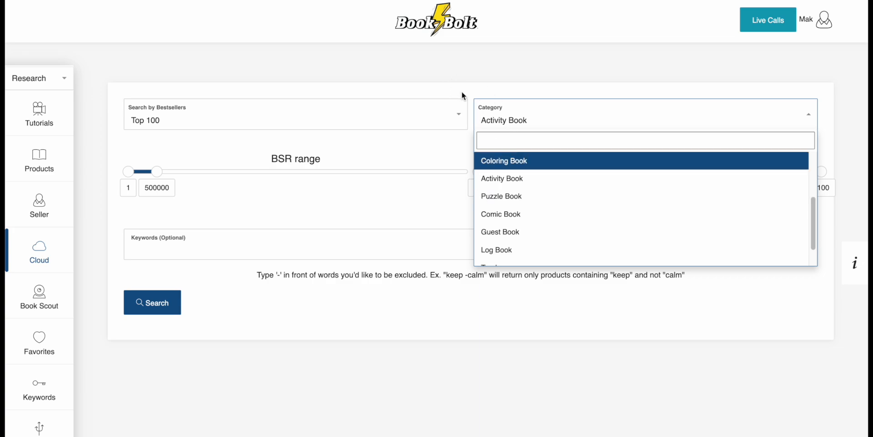
left_click(462, 142)
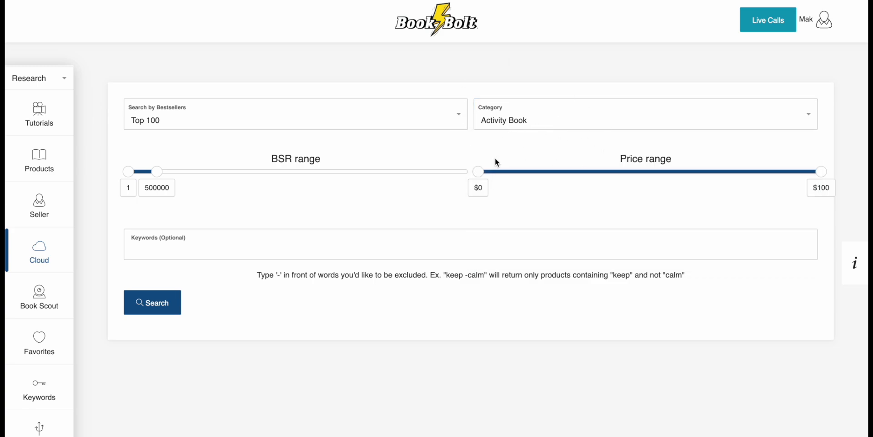
Search the Top 100 activity book bestsellers for the keywords "summer word search".
left_click(421, 244)
type("s")
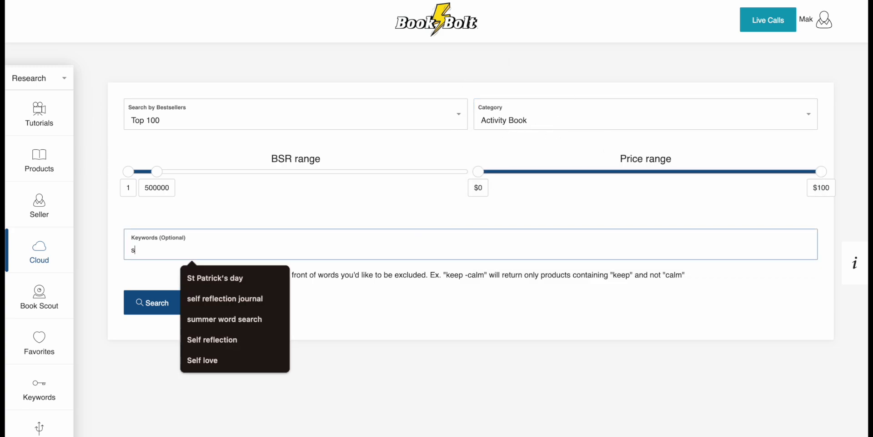
key("BackSpace")
type("summer word")
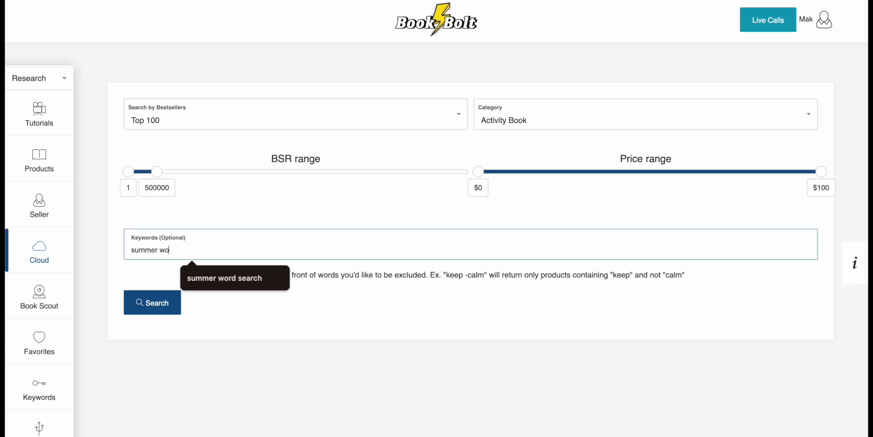
left_click(224, 272)
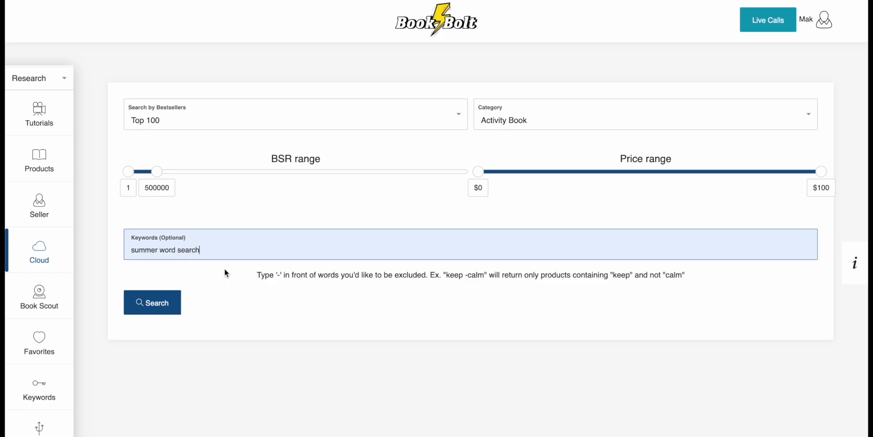
left_click(140, 307)
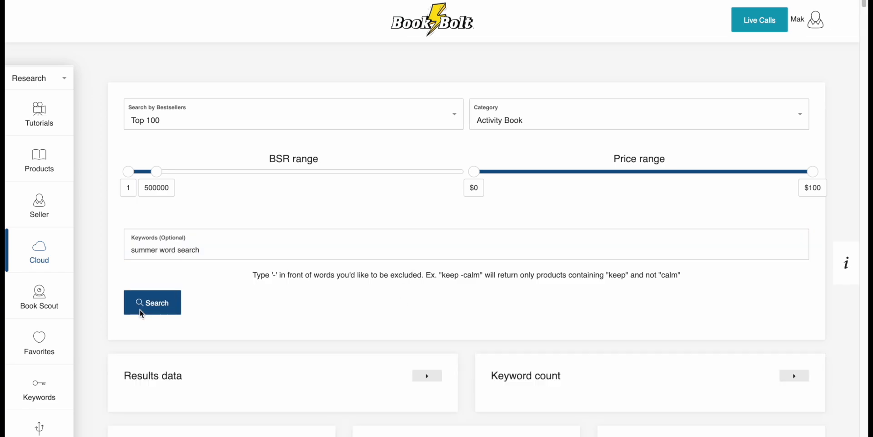
Browse the search results and check the estimated monthly sales of the listed puzzle and activity books.
left_click_drag(864, 6, 858, 54)
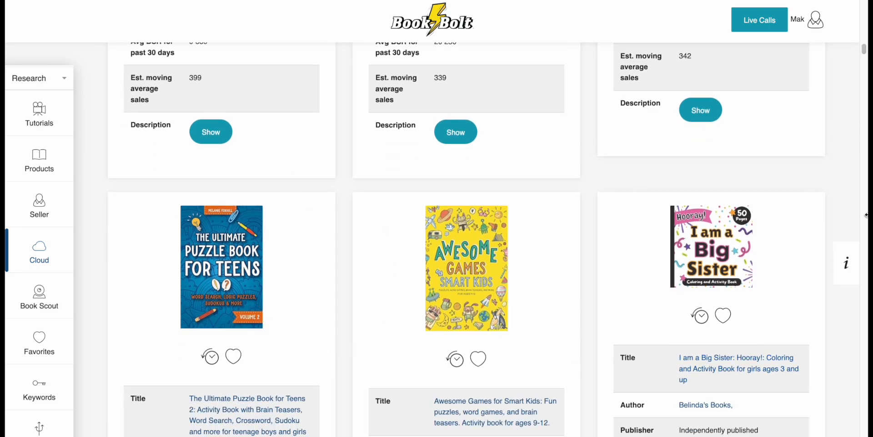
left_click_drag(864, 44, 865, 60)
left_click_drag(435, 240, 463, 247)
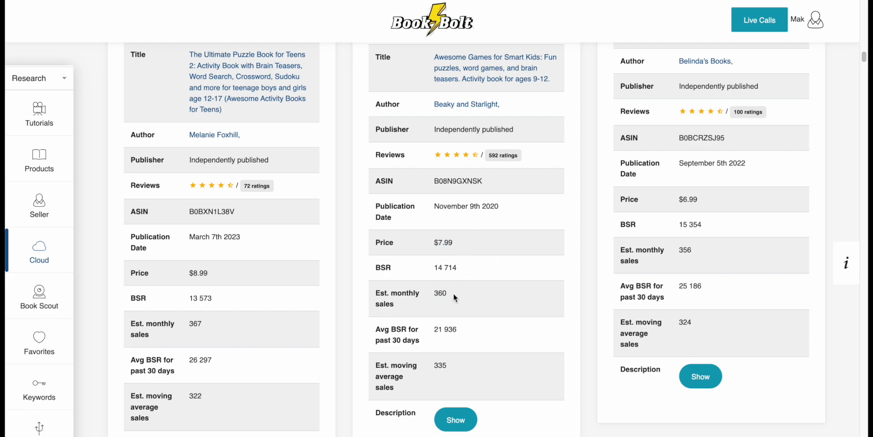
left_click_drag(454, 295, 415, 305)
left_click_drag(865, 61, 865, 109)
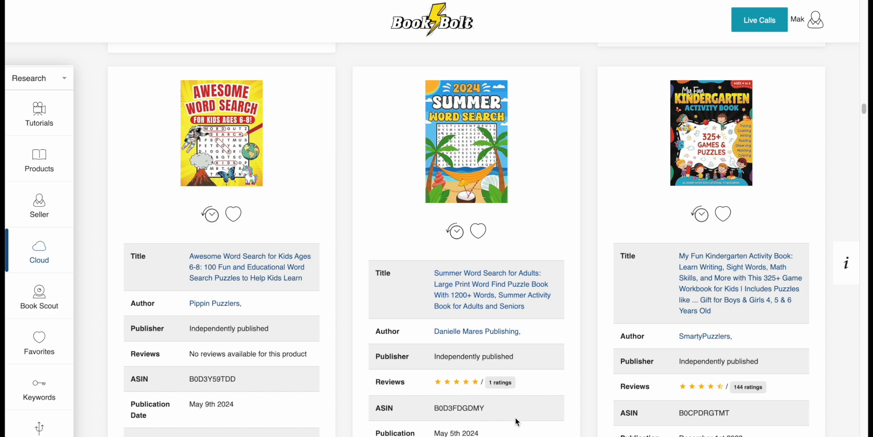
Check the BSR and estimated monthly sales of the 2024 Summer Word Search book and compare similar titles in the Amazon results.
scroll(505, 299, "down", 4)
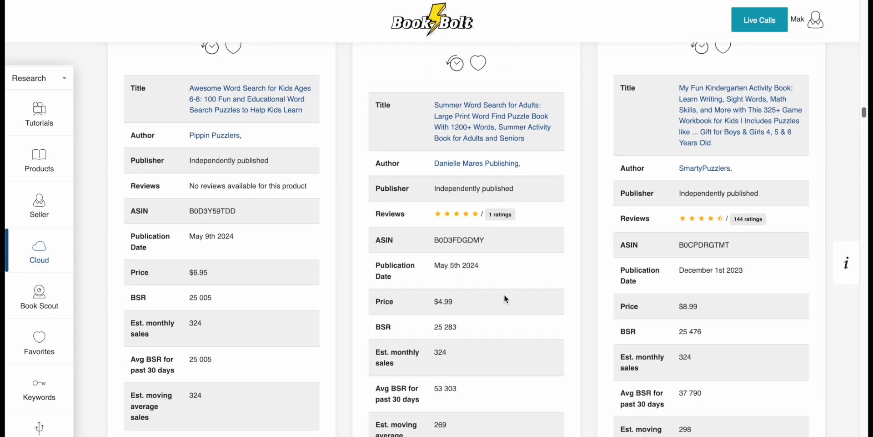
left_click_drag(456, 358, 417, 352)
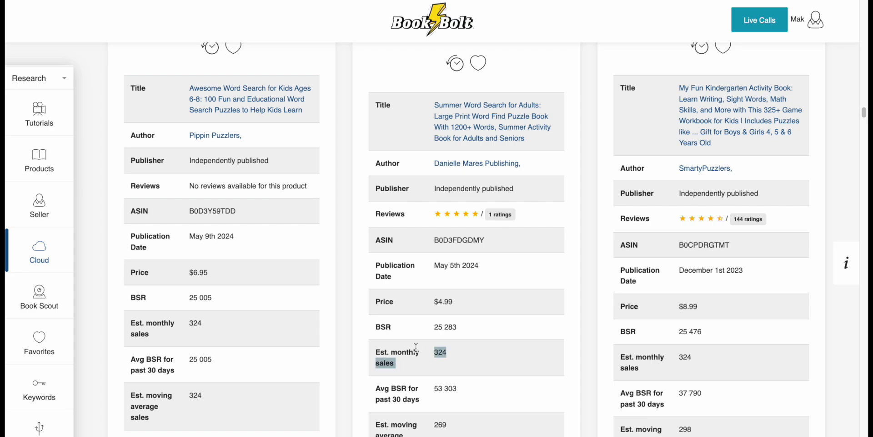
left_click(436, 356)
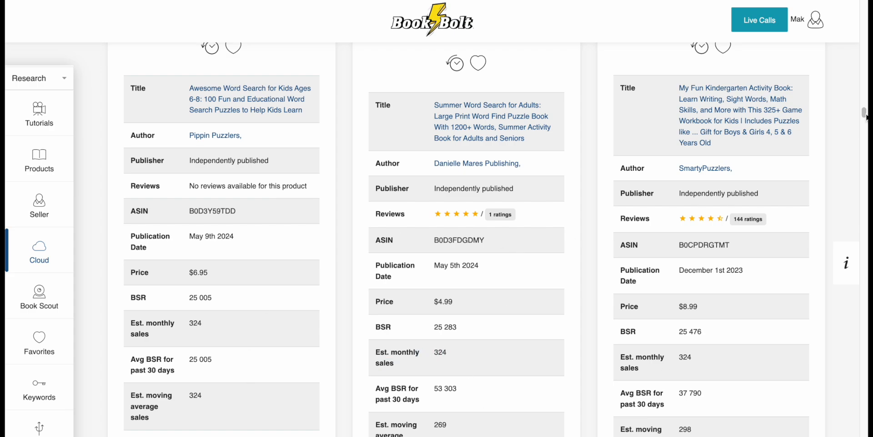
mouse_move(865, 116)
left_mouse_down()
mouse_move(860, 134)
mouse_move(863, 116)
left_mouse_up()
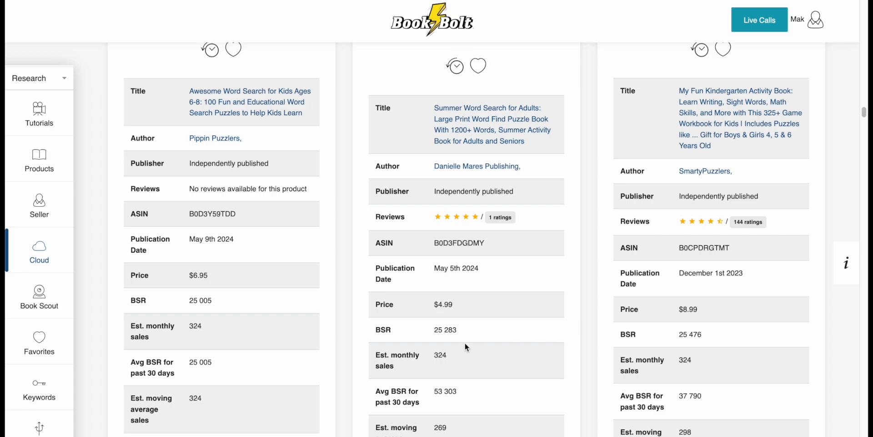
scroll(864, 112, "up", 1)
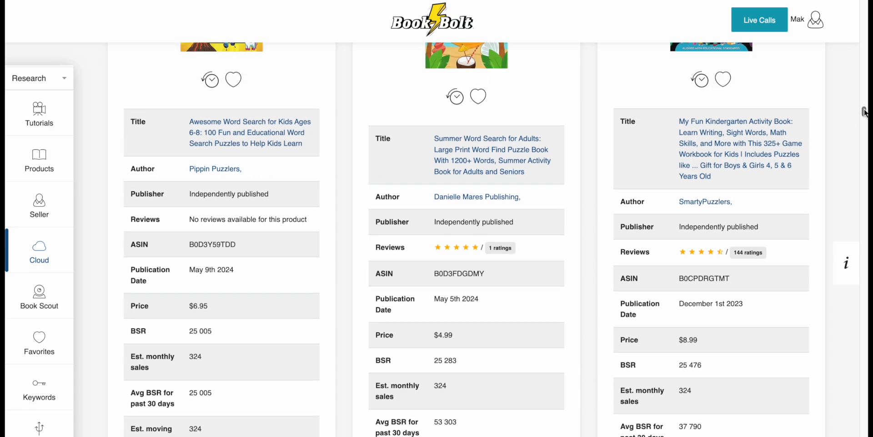
scroll(864, 112, "up", 3)
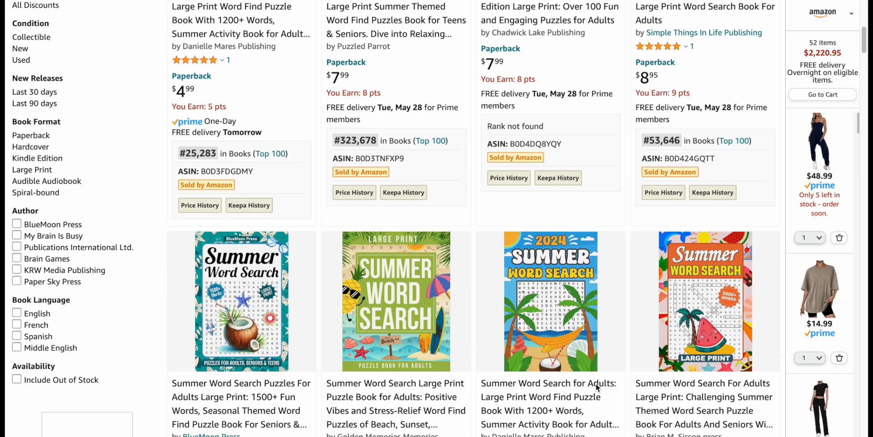
scroll(531, 227, "down", 3)
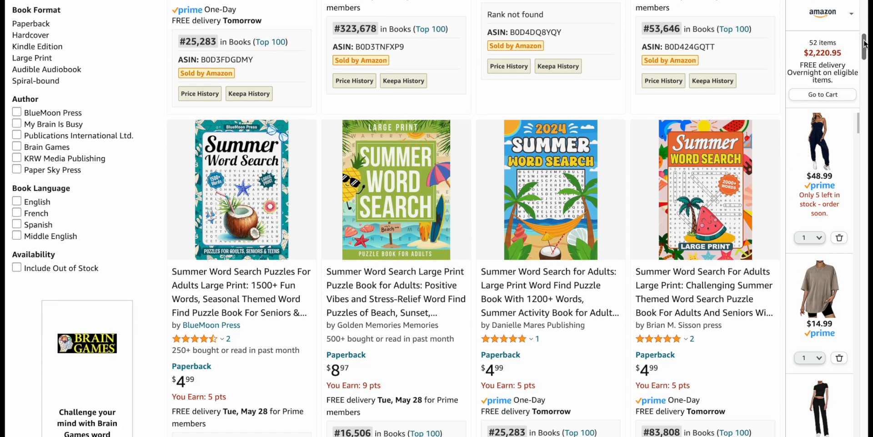
mouse_move(531, 227)
Switch back to Book Bolt, change from the Research tools to the Create tools and open BookBolt Studio.
left_click(157, 1)
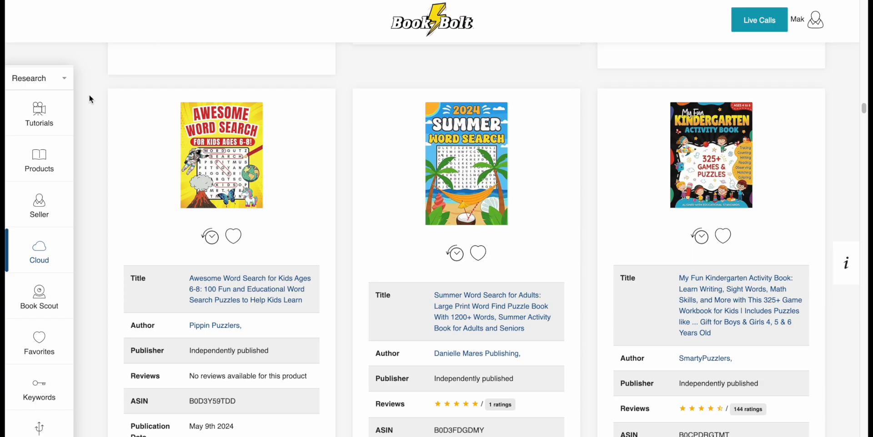
left_click(51, 82)
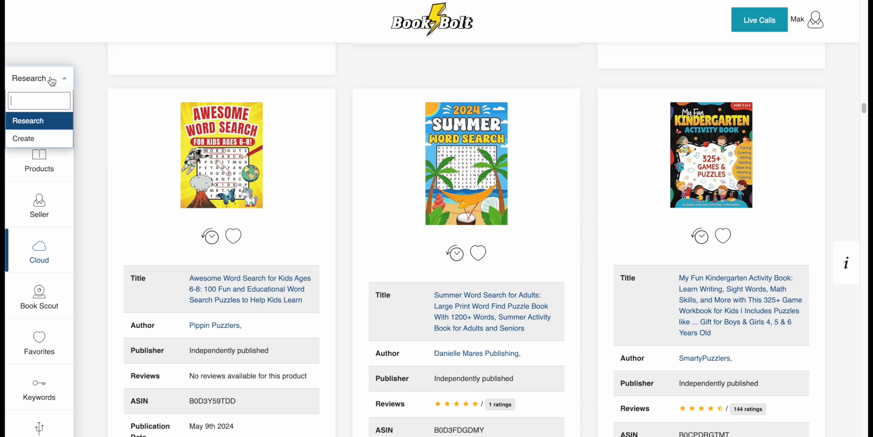
left_click(28, 138)
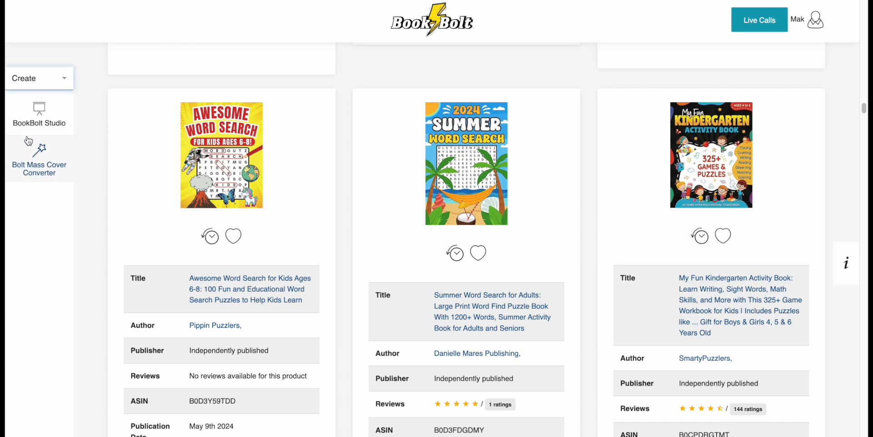
left_click(53, 114)
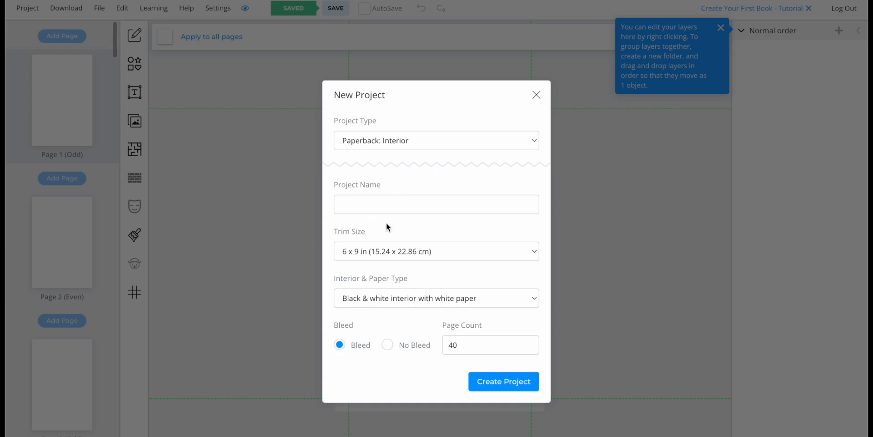
Set the new project to Paperback: Interior, name it "Summer word search interior" and keep the 6 x 9 in trim size.
left_click(389, 140)
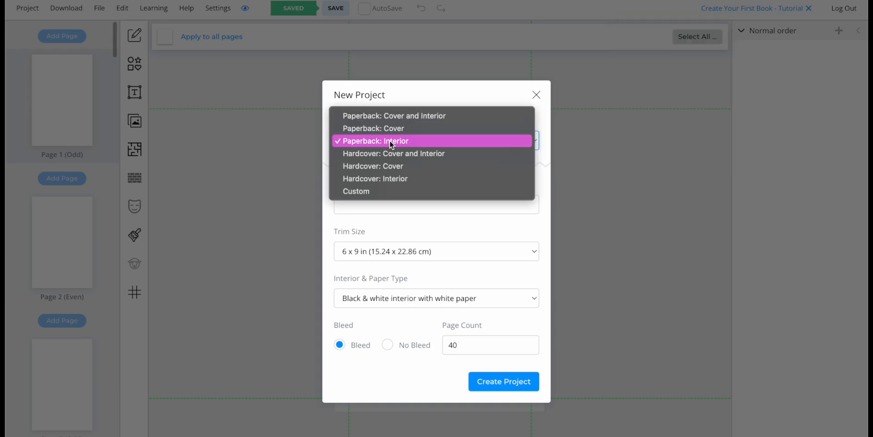
left_click(390, 140)
left_click(347, 207)
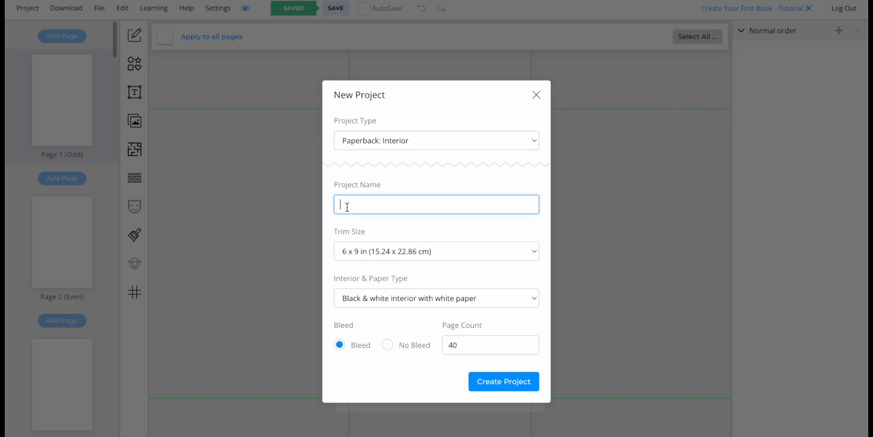
type("Summer word search interior")
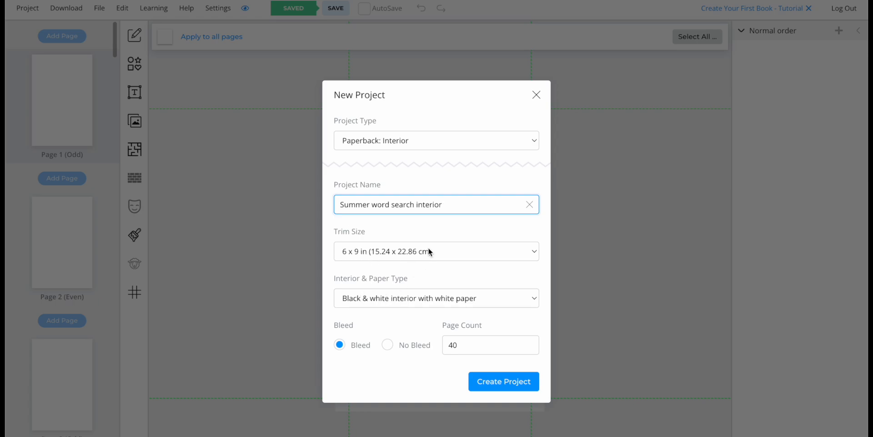
left_click(430, 252)
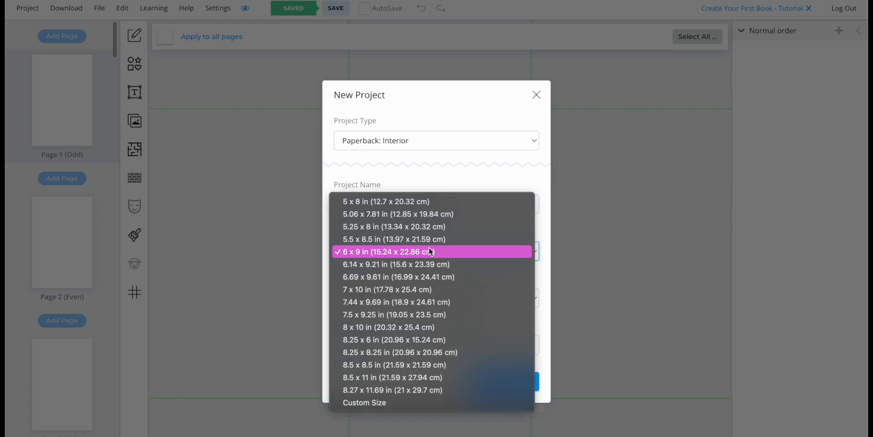
left_click(439, 179)
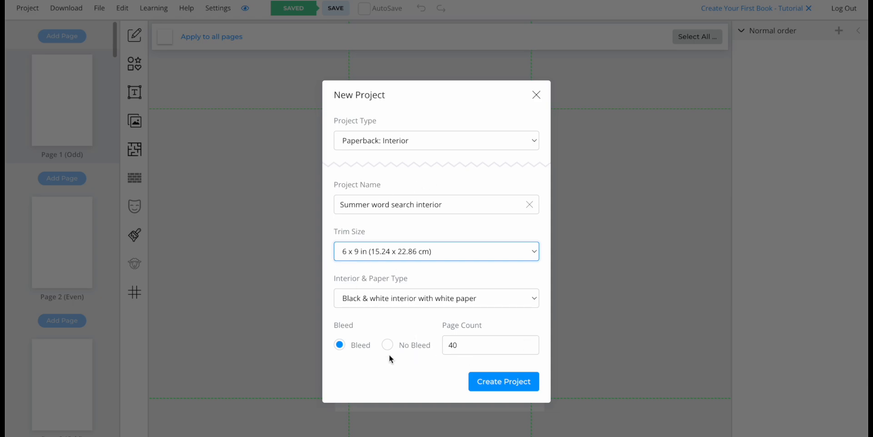
Set the page count to 102 and create the project.
left_click(475, 345)
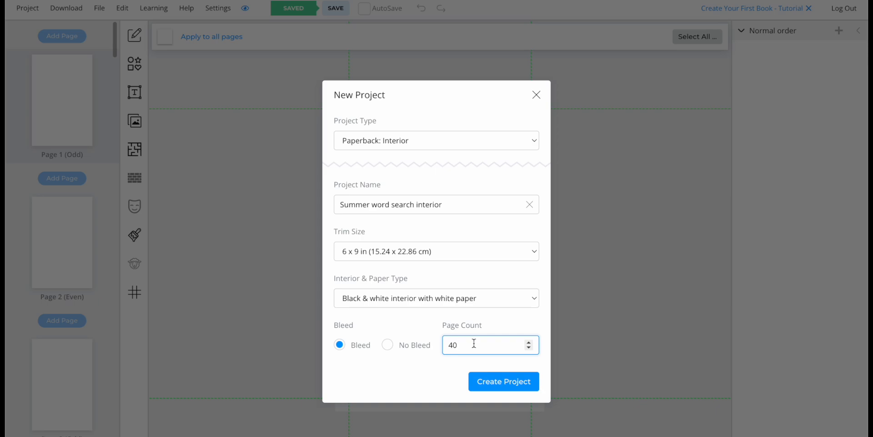
left_click_drag(473, 343, 388, 347)
type("102")
left_click(478, 380)
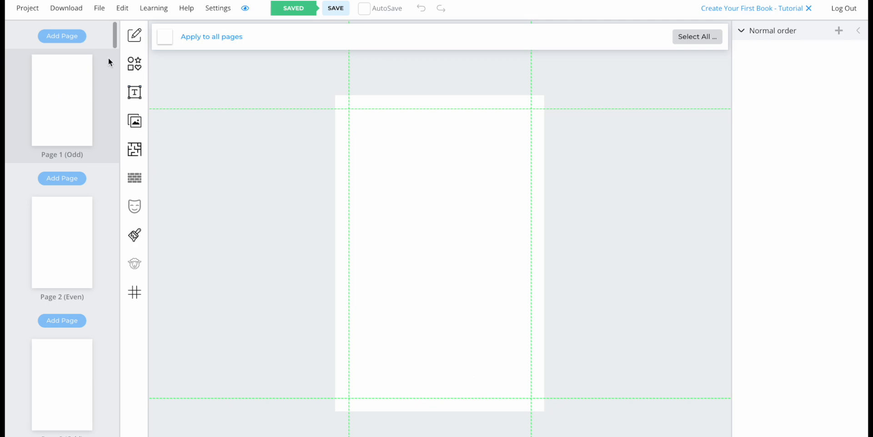
Choose the WordsSearch template from the Interior Templates Library for the project's pages.
left_click_drag(115, 42, 105, 219)
left_click(135, 154)
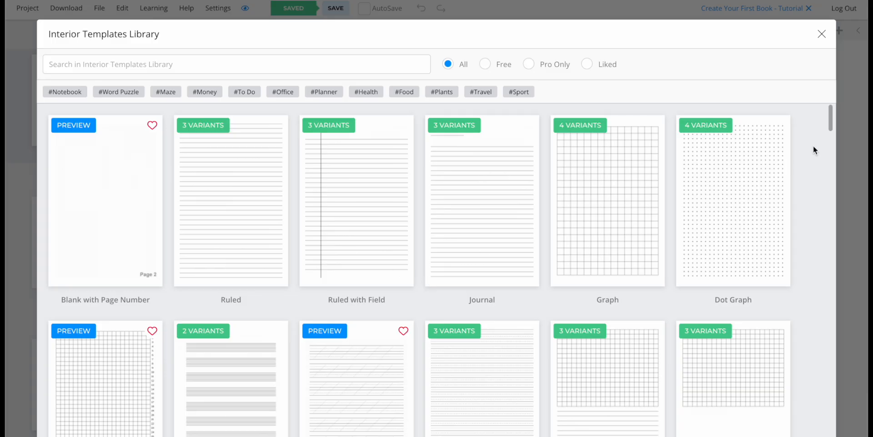
left_click_drag(832, 117, 803, 155)
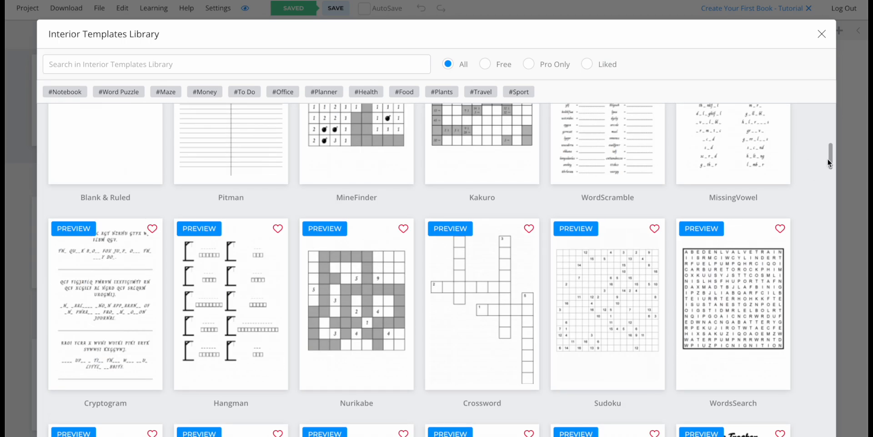
scroll(828, 159, "up", 1)
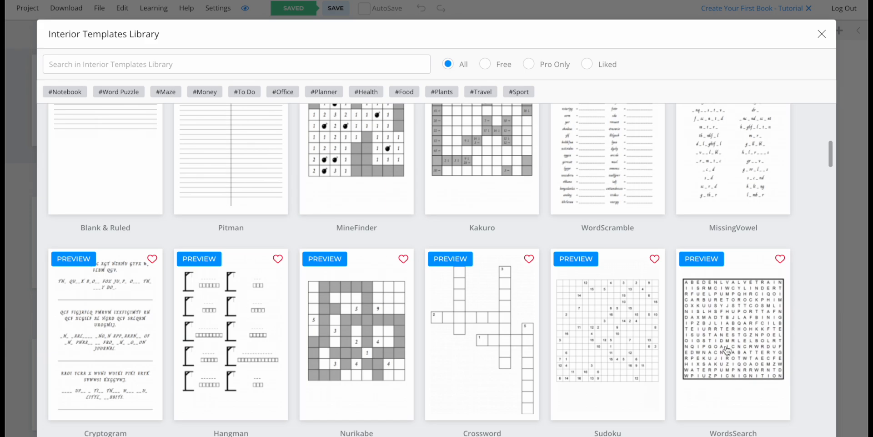
left_click(724, 314)
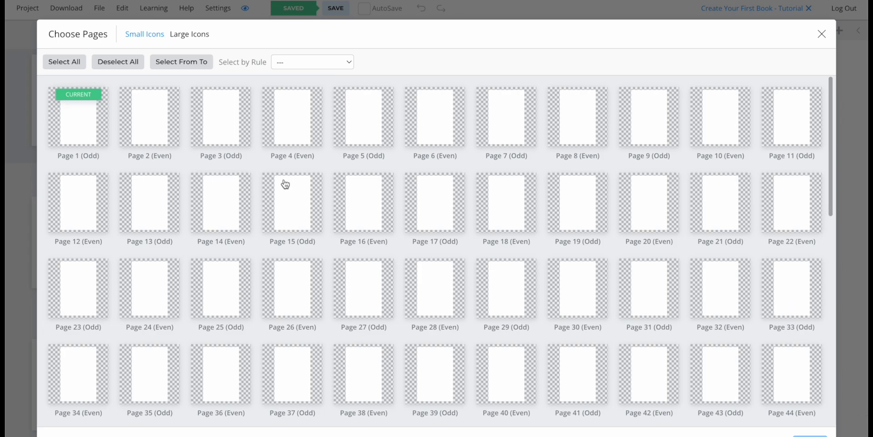
left_click(233, 142)
left_click(223, 208)
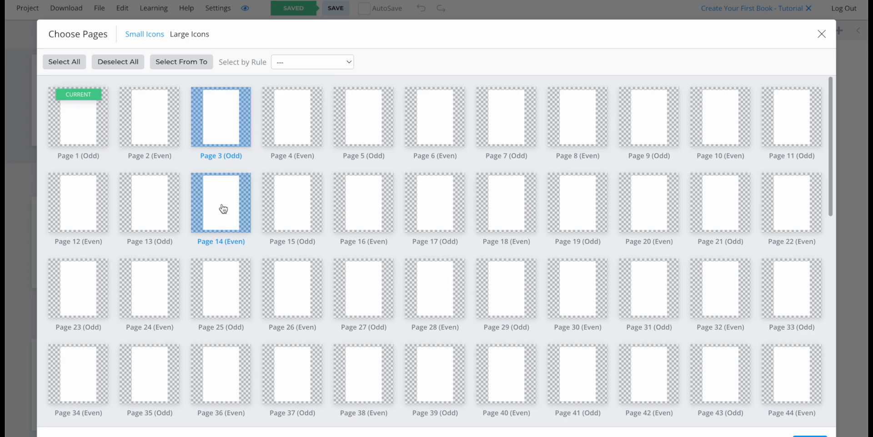
left_click(308, 201)
left_click(231, 141)
left_click(242, 213)
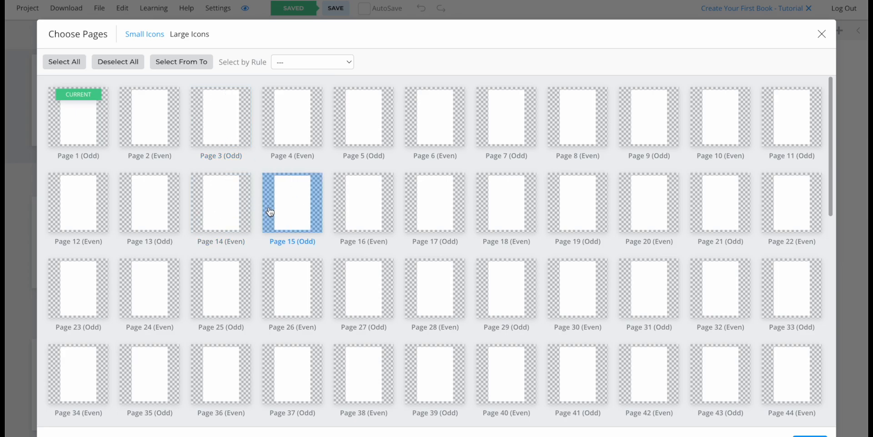
left_click(271, 212)
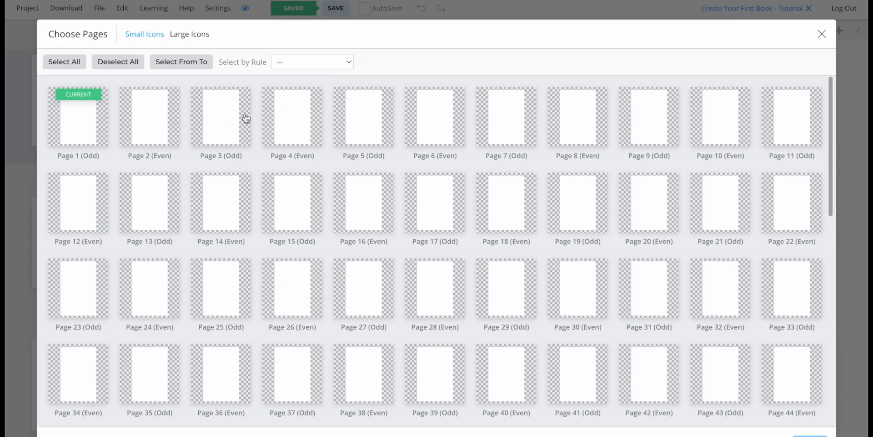
Choose pages 3 through 7 for the WordsSearch template and continue to its options.
left_click(232, 128)
left_click(517, 129)
left_click(301, 131)
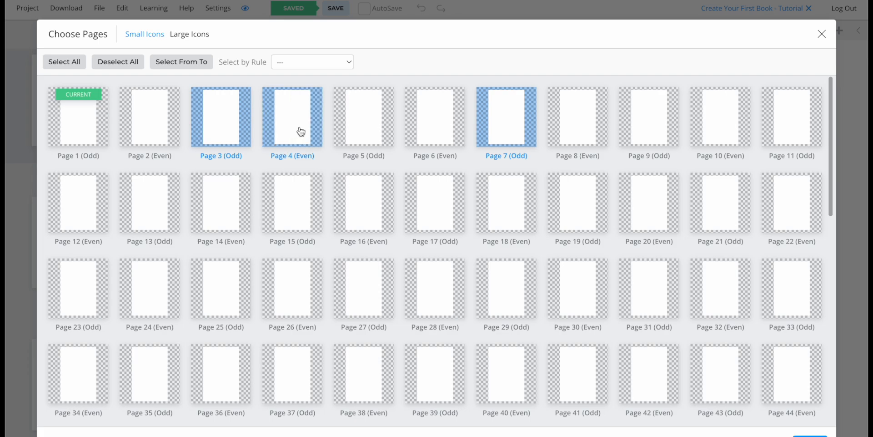
left_click(364, 129)
left_click(428, 128)
left_click(297, 64)
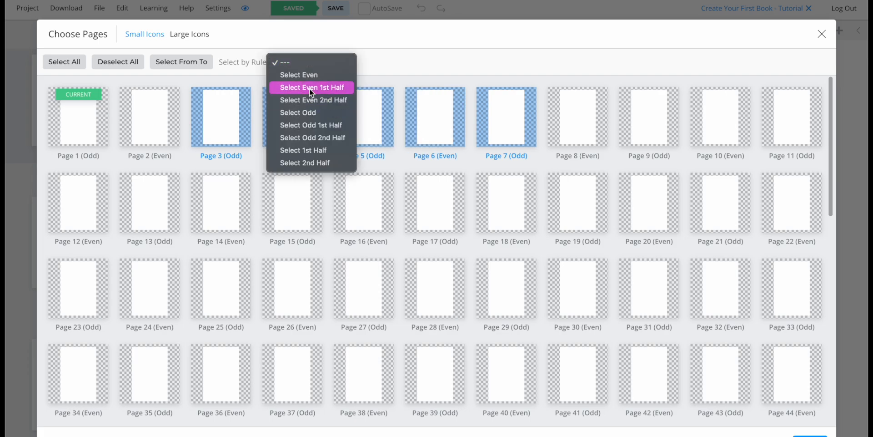
left_click(387, 60)
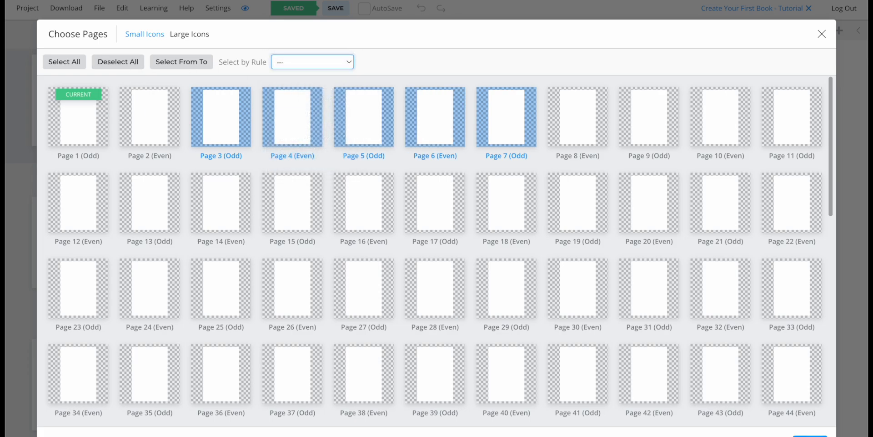
left_click(810, 436)
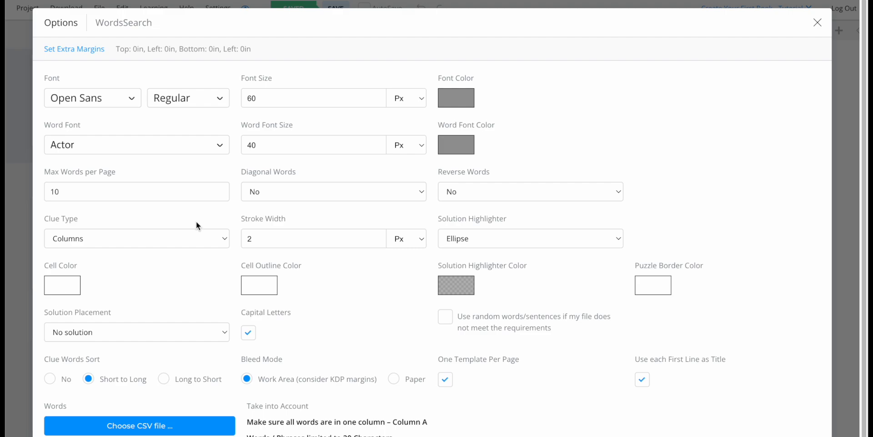
Allow diagonal words in the WordsSearch puzzle options.
left_click(128, 104)
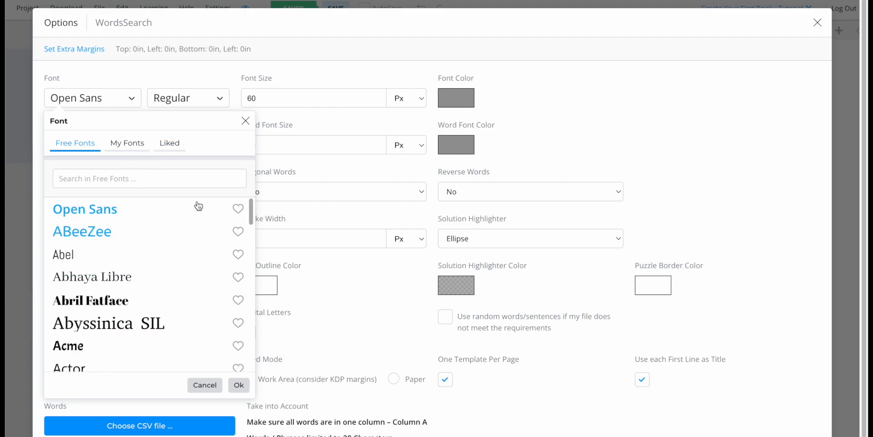
left_click(246, 121)
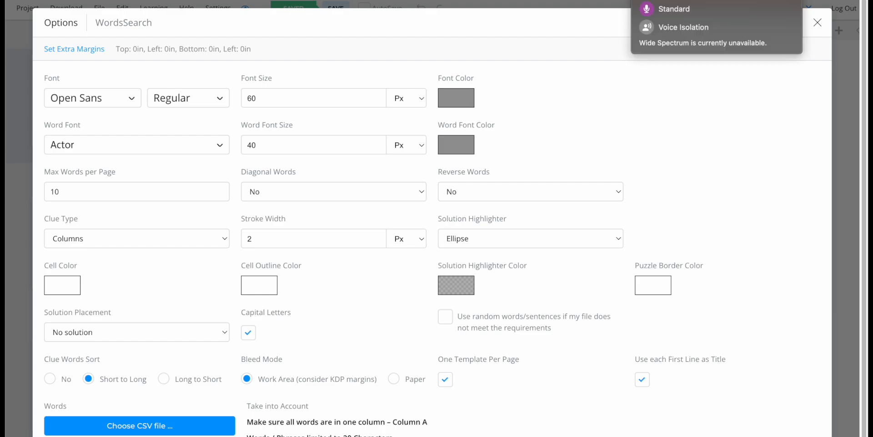
left_click(114, 189)
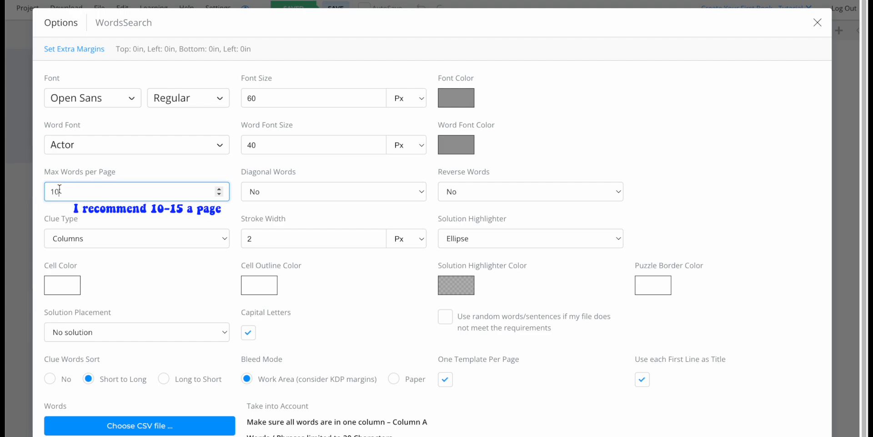
left_click(296, 194)
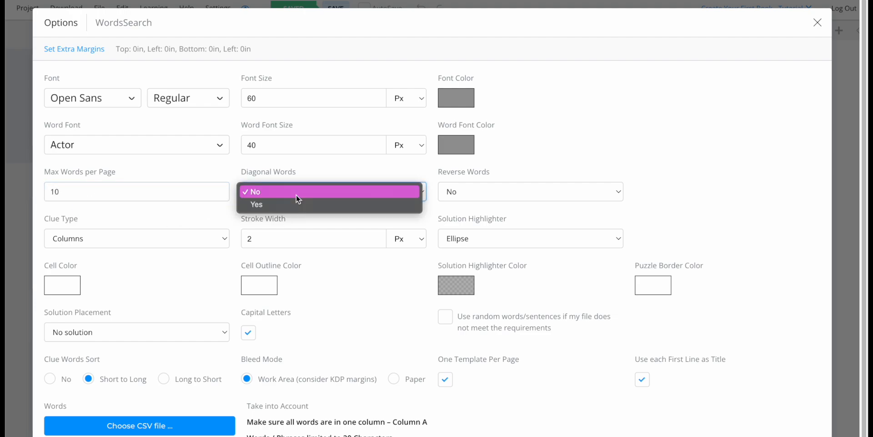
left_click(339, 205)
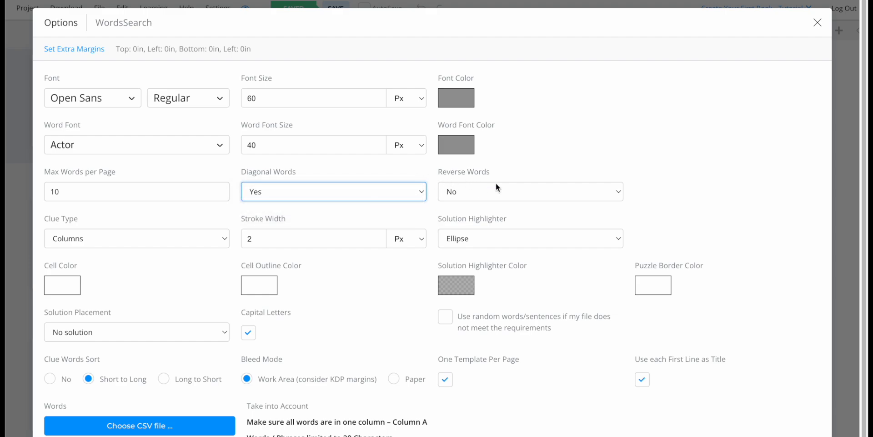
Set the WordsSearch solution placement to "After all puzzle pages".
left_click(460, 108)
left_click(517, 81)
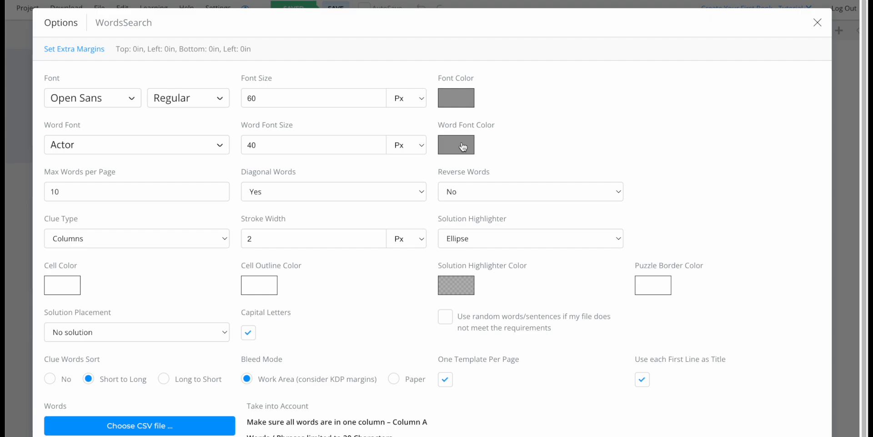
left_click(132, 333)
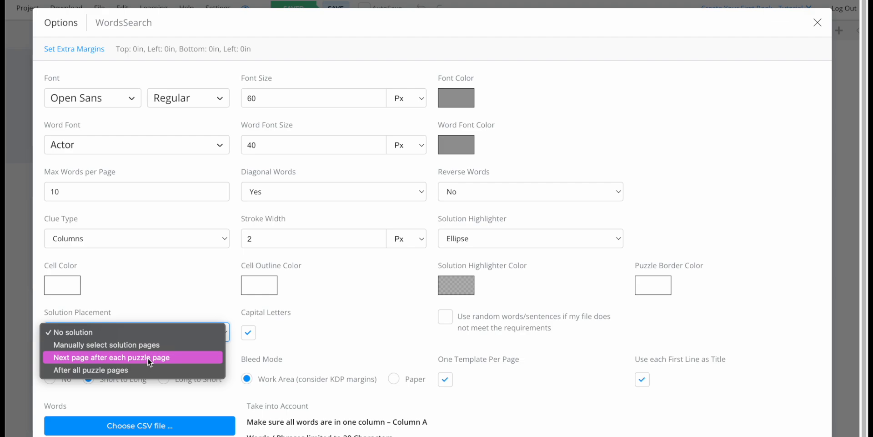
left_click(141, 369)
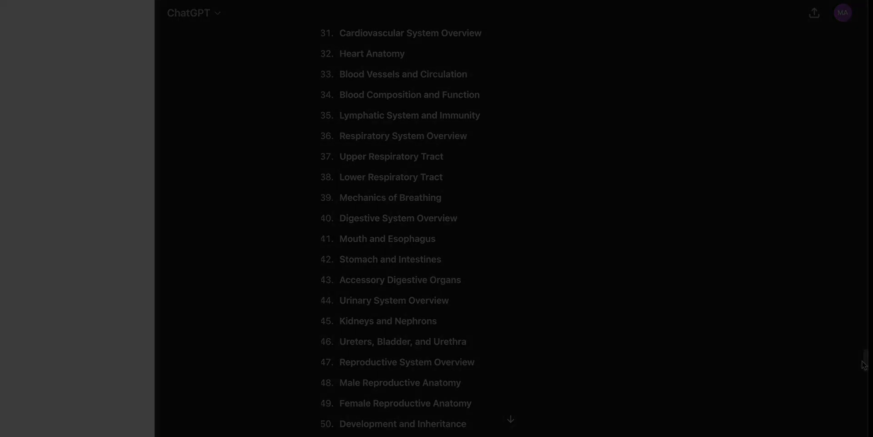
Switch to ChatGPT and copy the topic "Beach Activities" from the list of 40 topics related to summer.
scroll(864, 377, "down", 5)
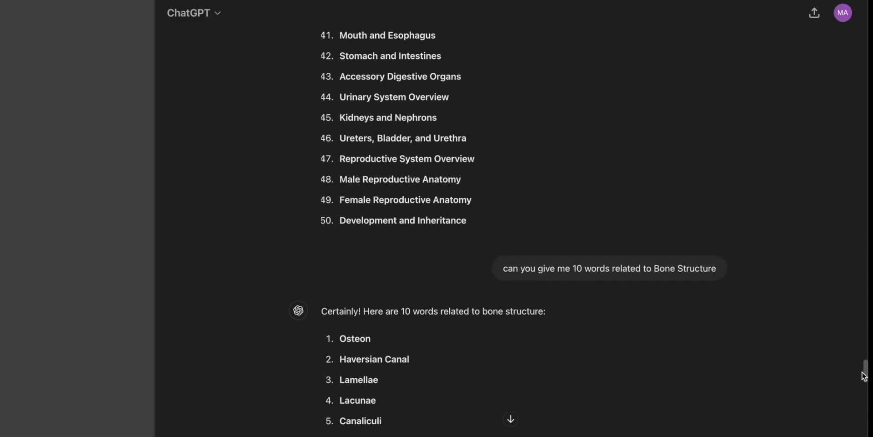
left_click_drag(864, 377, 842, 395)
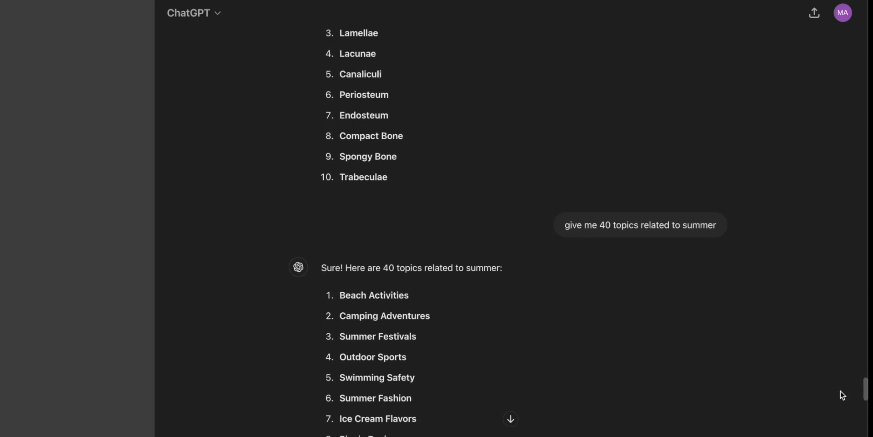
scroll(842, 396, "down", 4)
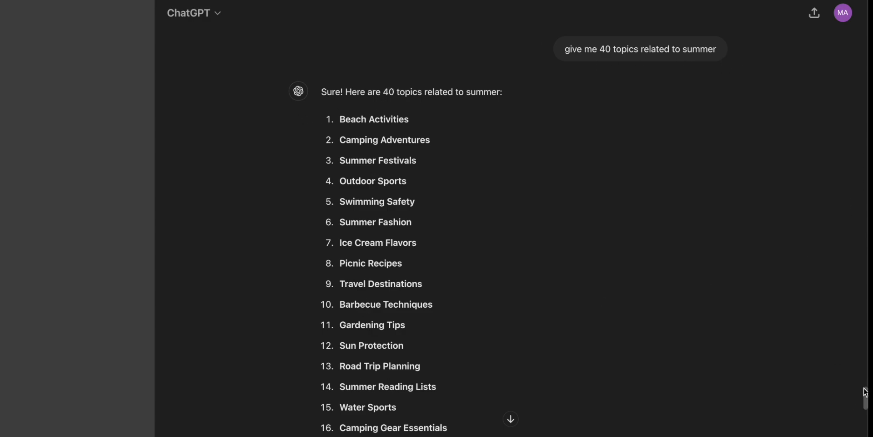
scroll(864, 403, "down", 5)
mouse_move(865, 404)
left_mouse_down()
mouse_move(864, 412)
mouse_move(864, 393)
left_mouse_up()
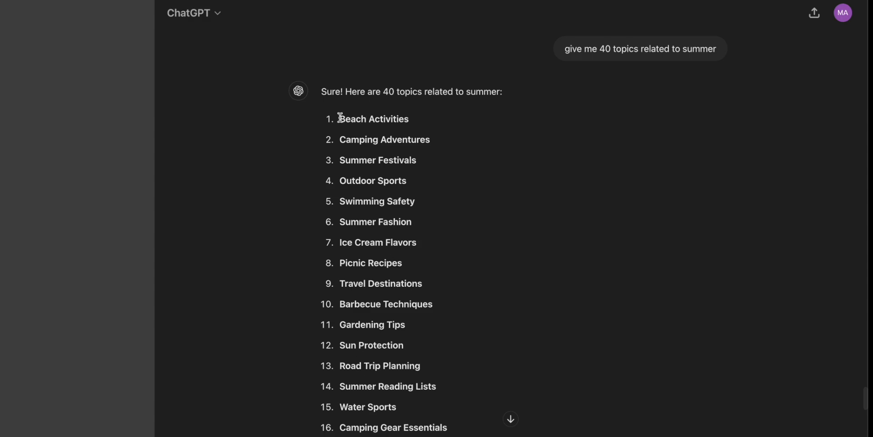
left_click_drag(339, 119, 417, 125)
key("ctrl+c")
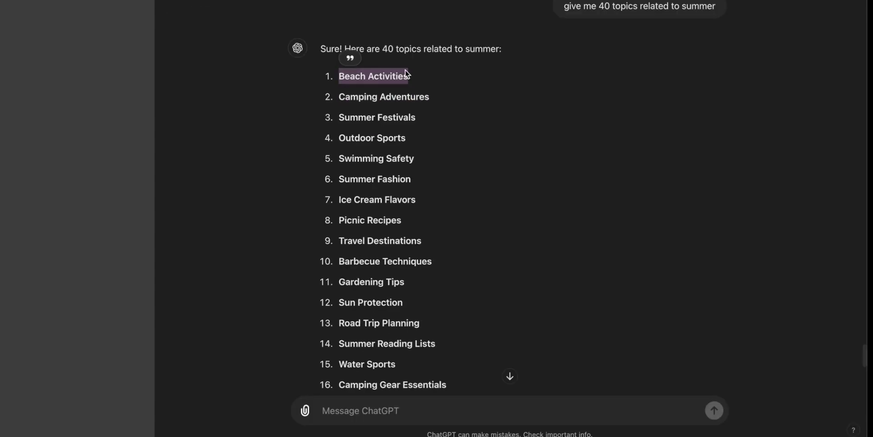
Ask ChatGPT "please give me 10 words for Beach Activities", using the copied topic name.
left_click(336, 411)
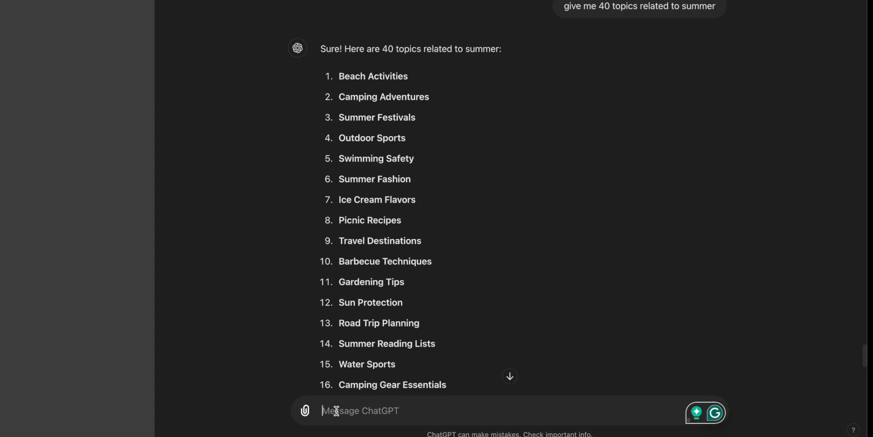
type("pleose")
key("BackSpace")
key("BackSpace")
key("BackSpace")
type("ase")
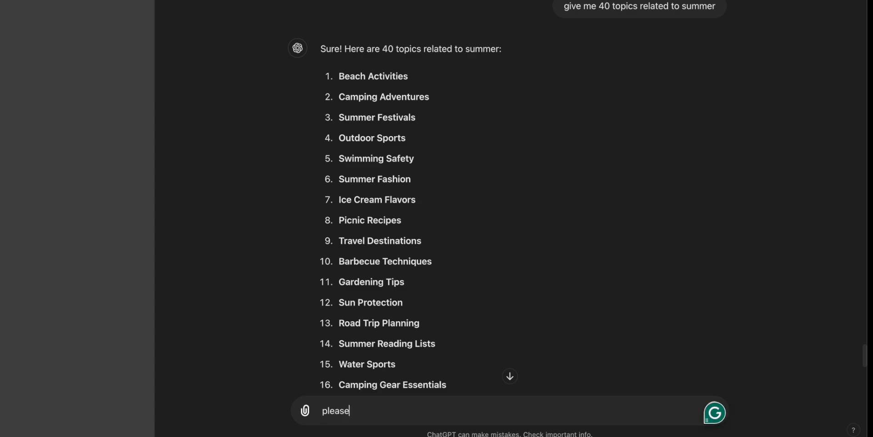
type(" give me 10 words fo")
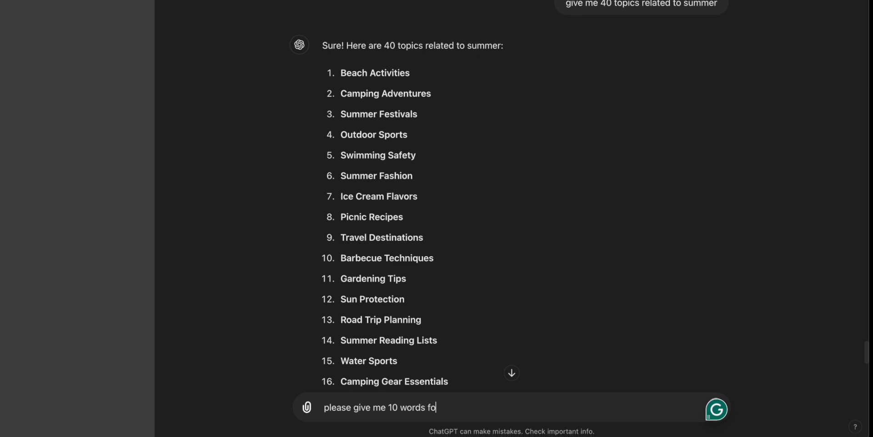
type("r")
key("ctrl+v")
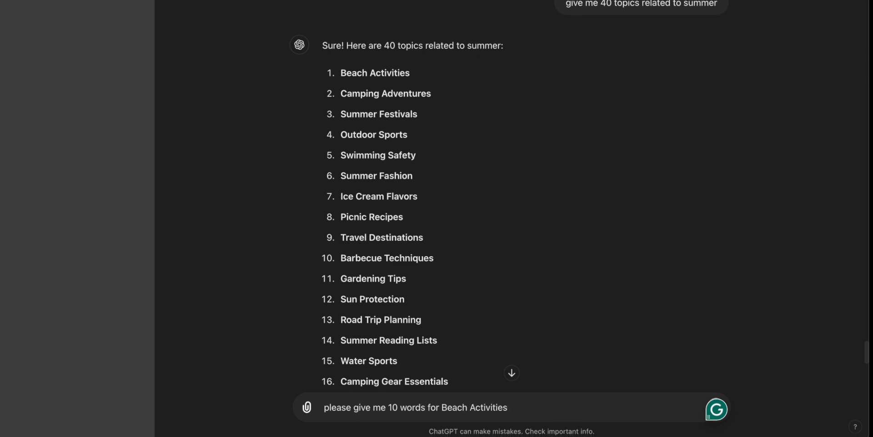
key("Return")
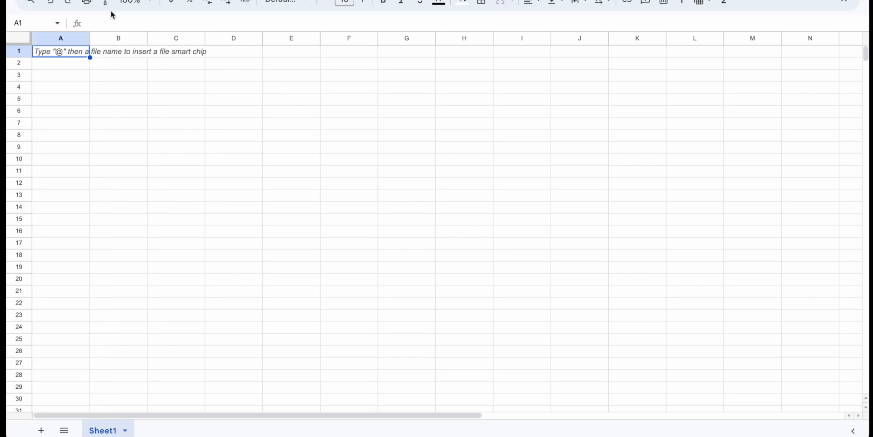
left_click(45, 73)
left_click(53, 53)
left_click(53, 65)
left_click(52, 75)
left_click(51, 90)
left_click(57, 58)
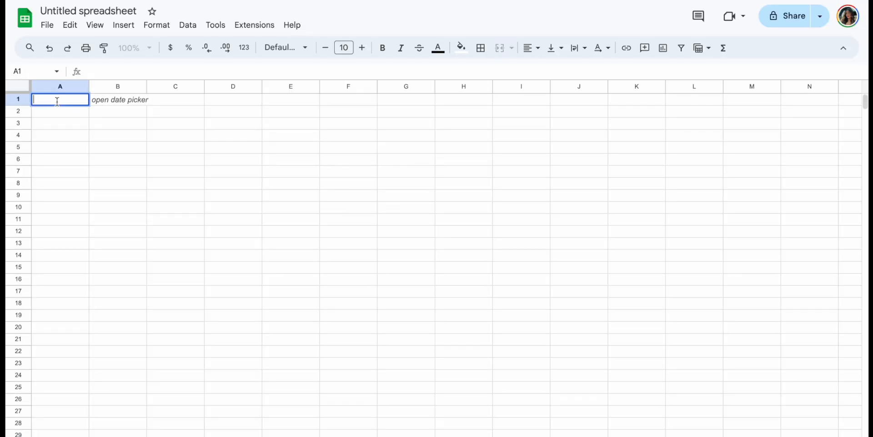
Rename the untitled Google Sheets spreadsheet as "bookbolt summer interior word search".
left_click(70, 25)
left_click(76, 12)
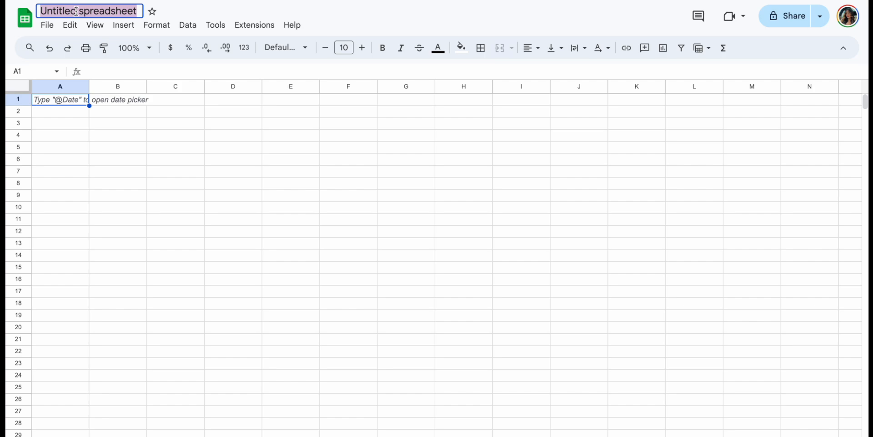
type("bookbo")
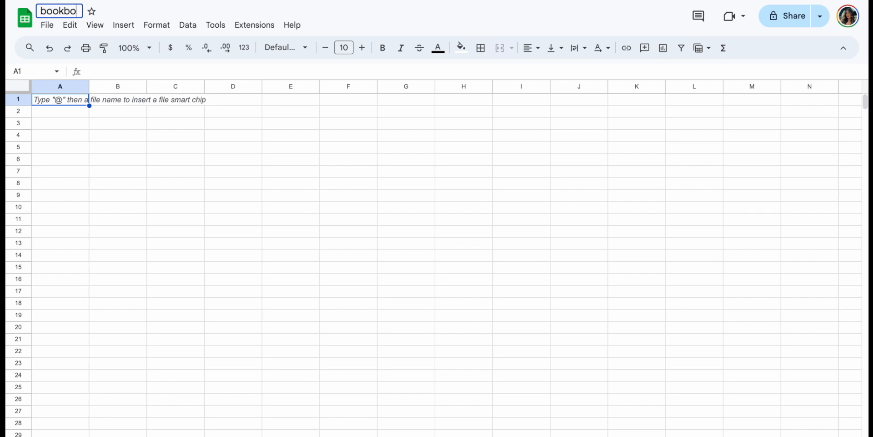
type("lt summer interi")
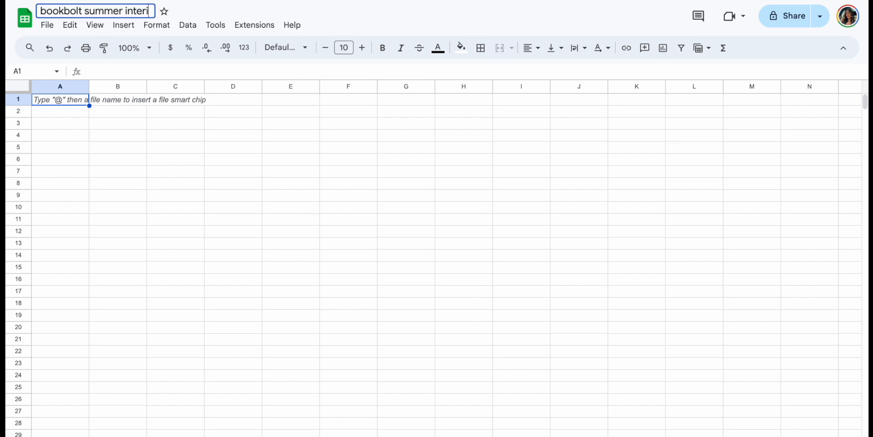
type("or word ")
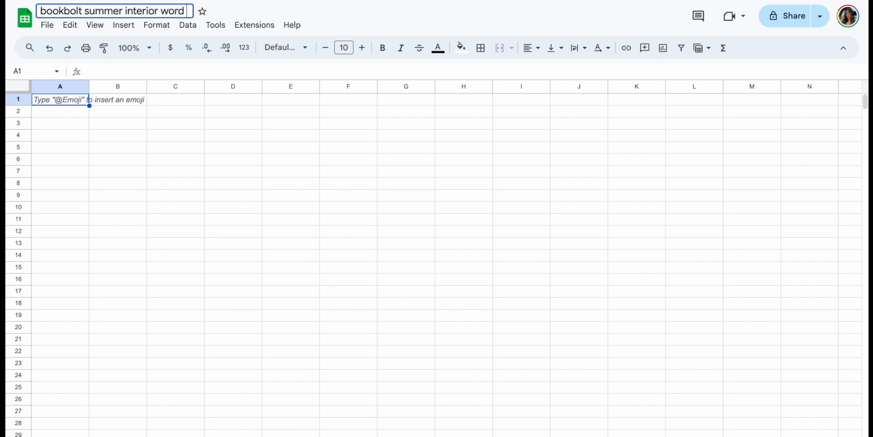
type("search")
Enter "Beach Activities" in cell A1 and paste the ten generated words, Sunbathing through Kayaking, as values only into A2:A11.
double_click(51, 100)
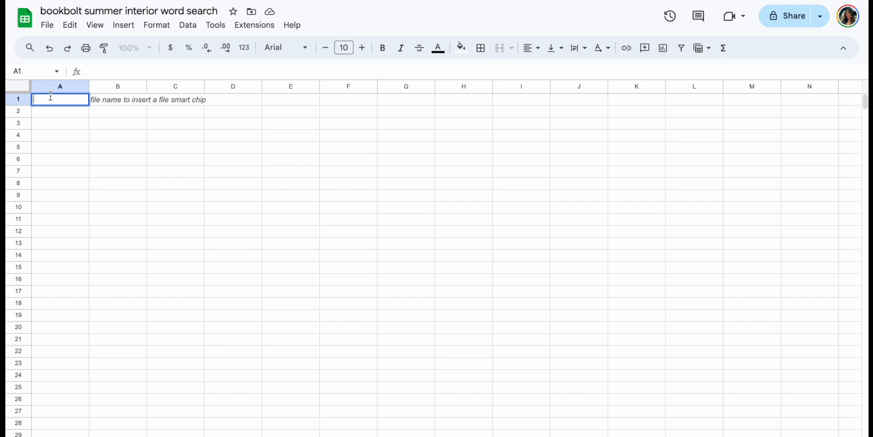
key("ctrl+v")
key("Return")
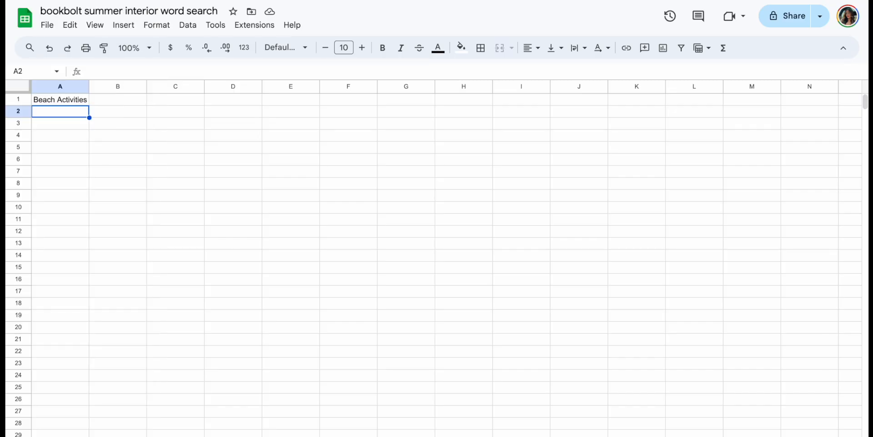
type("Sunbathing Swimming Surfing Beach Volleyball Snorkeling Sandcastle Building Beachcombing Picnicking Frisbee Kayaking")
left_click(120, 237)
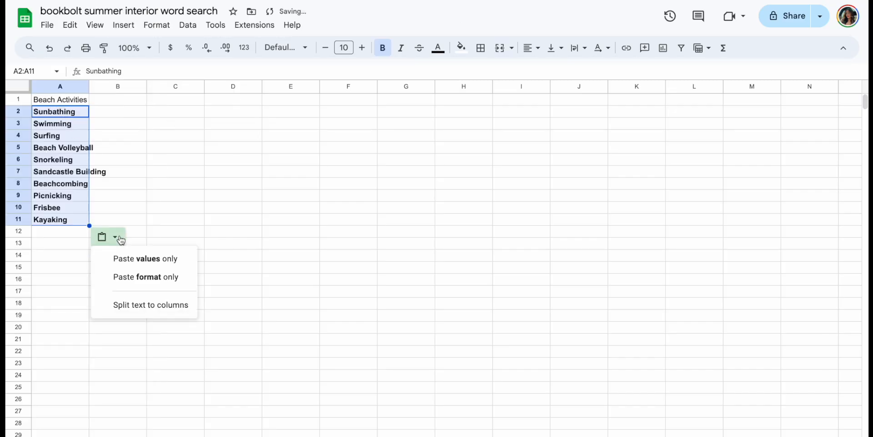
left_click(143, 210)
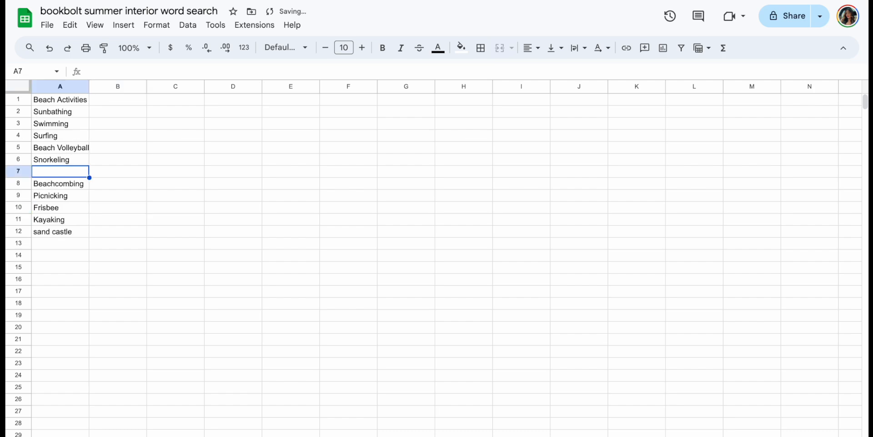
Enter "Sand Castle" in cell A7 and clear "Beachcombing" from cell A8.
key("Return")
key("Return")
type("sa")
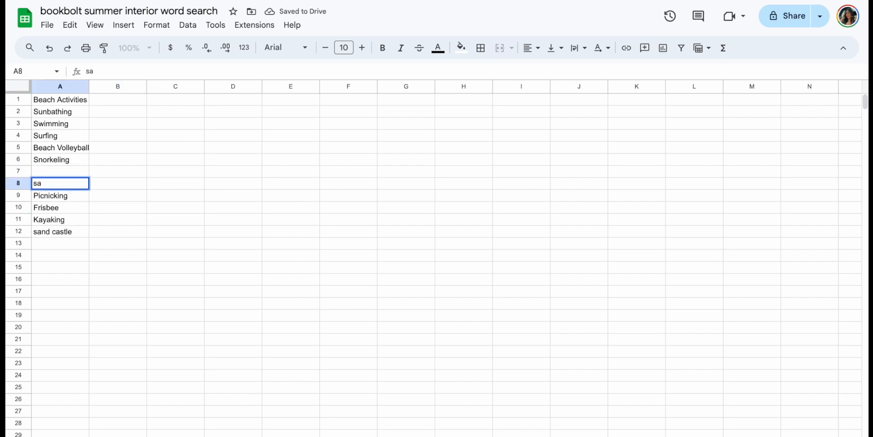
key("BackSpace")
key("BackSpace")
left_click(51, 168)
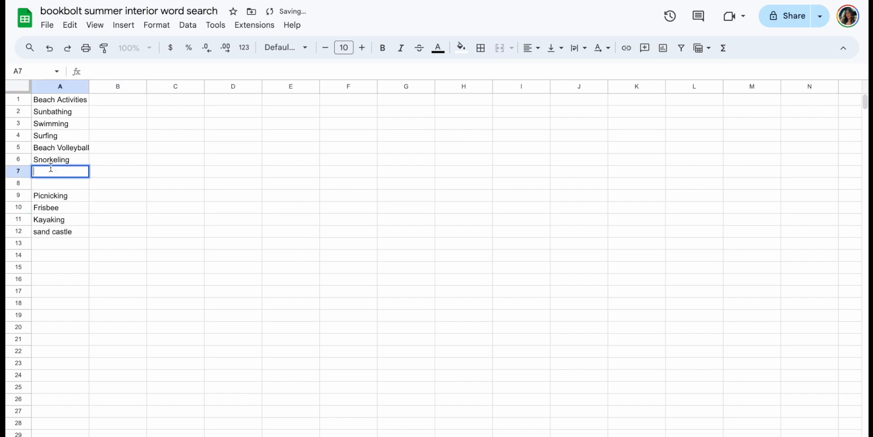
type("Sand Castkk")
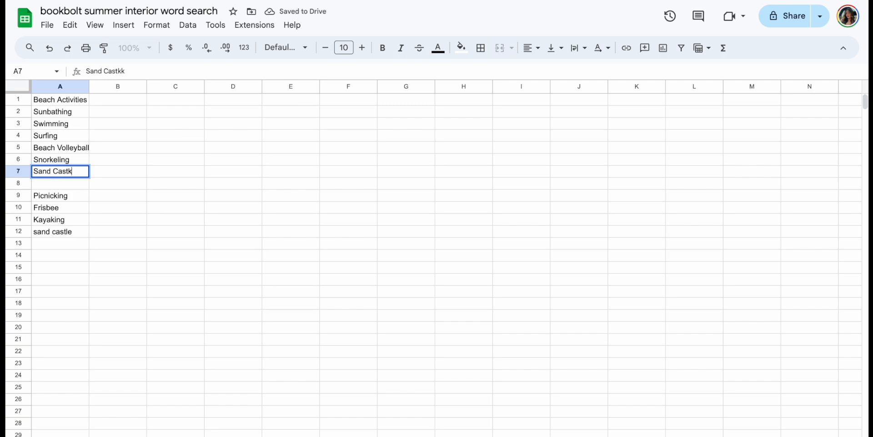
key("BackSpace")
type("le")
left_click(120, 99)
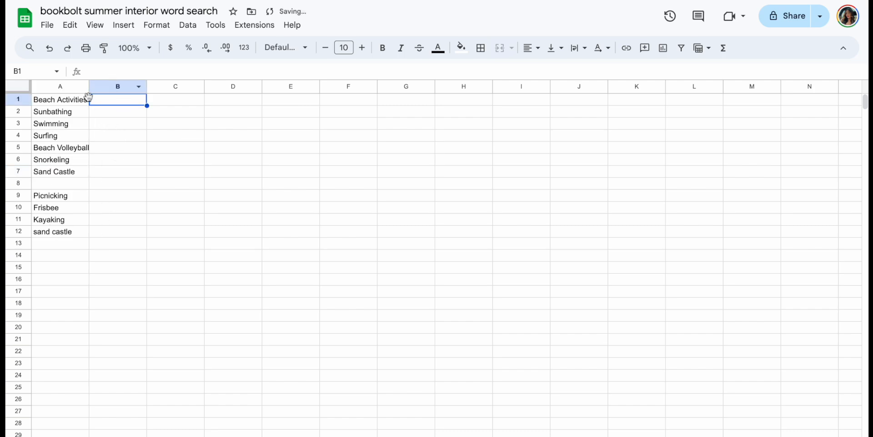
Delete the duplicate "sand castle" entry from cell A12 below the Beach Activities words.
left_click(63, 184)
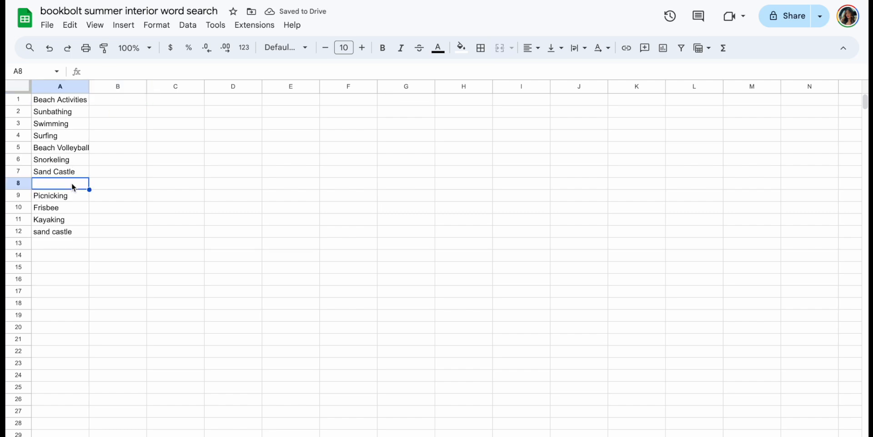
left_click(52, 231)
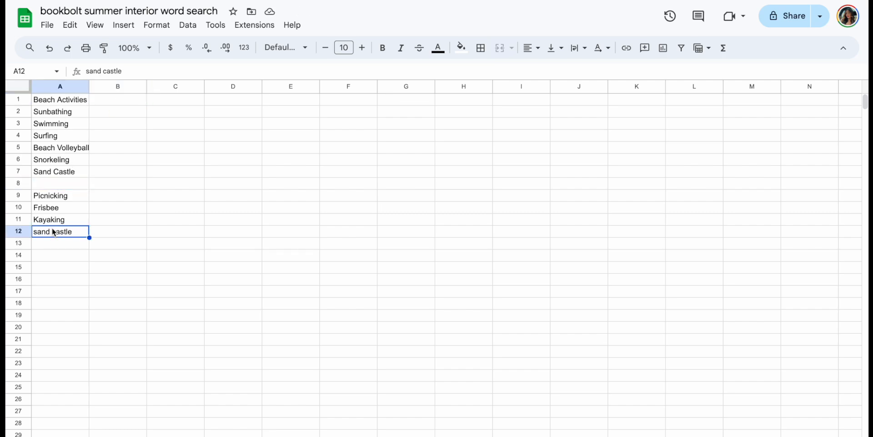
key("Delete")
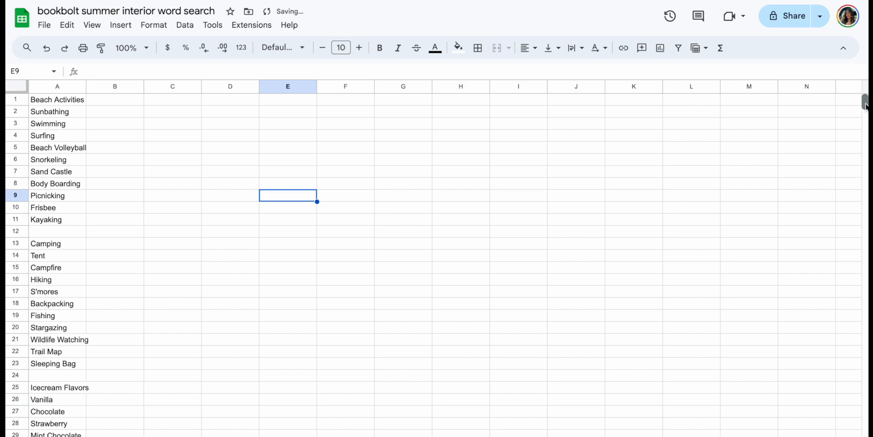
Switch to BookBolt Studio and load "bookbolt1 summer interior word search - Sheet1.csv" as the words file for the WordsSearch puzzles.
scroll(865, 109, "down", 3)
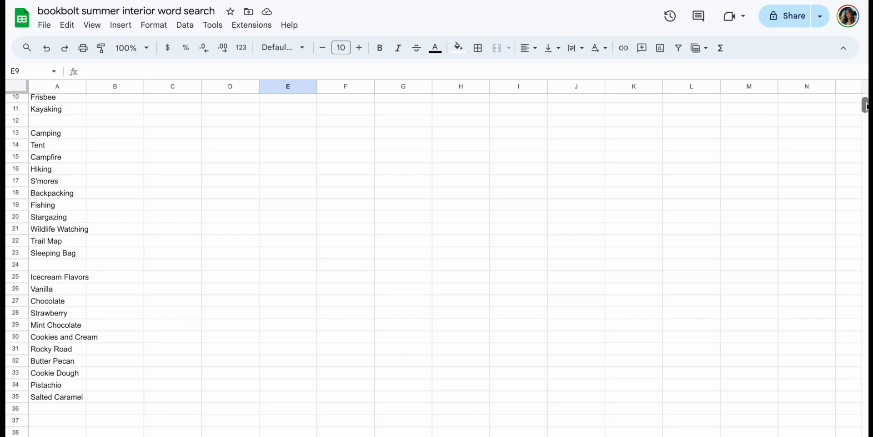
mouse_move(866, 105)
left_mouse_down()
mouse_move(866, 97)
mouse_move(866, 120)
mouse_move(865, 95)
left_mouse_up()
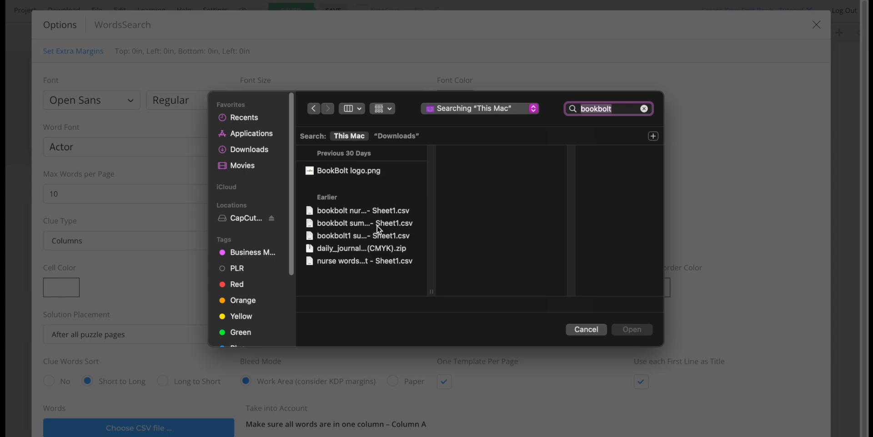
left_click(372, 233)
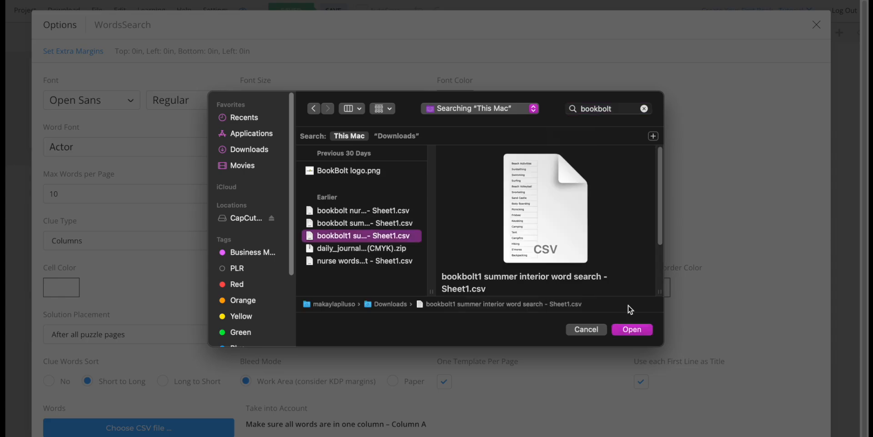
left_click(633, 331)
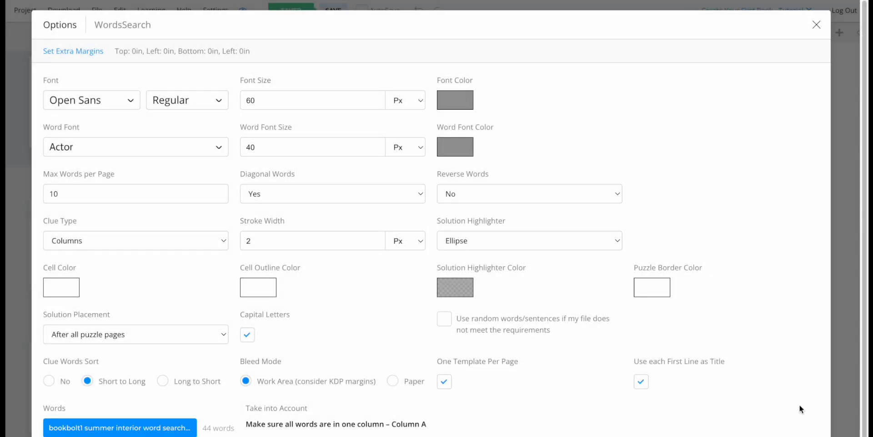
scroll(800, 408, "down", 4)
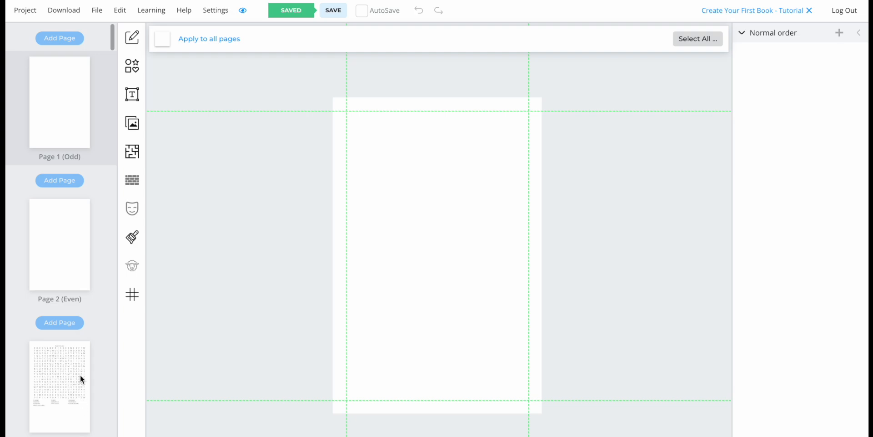
Examine the Beach Activities puzzle on page 3 and its highlighted solution on page 7.
left_click(80, 375)
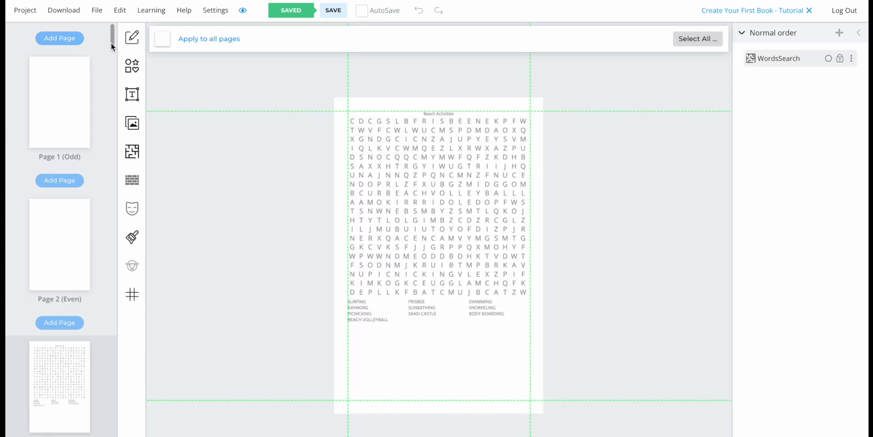
left_click_drag(111, 43, 111, 65)
left_click(69, 316)
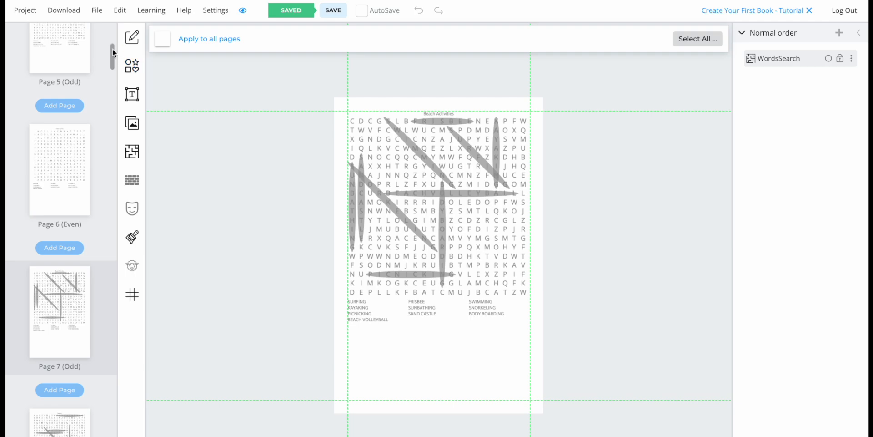
left_click_drag(113, 48, 107, 31)
Edit the contents of page 3's word search, moving the clue words well below the grid and the puzzle grid slightly lower.
left_click(55, 354)
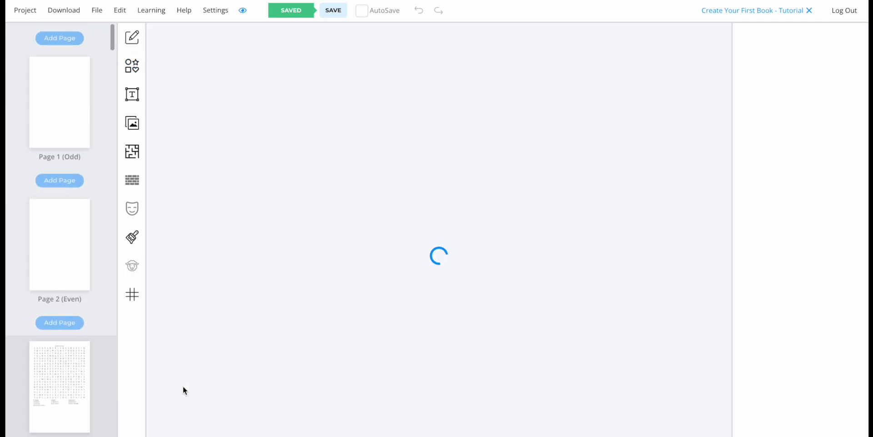
left_click(441, 219)
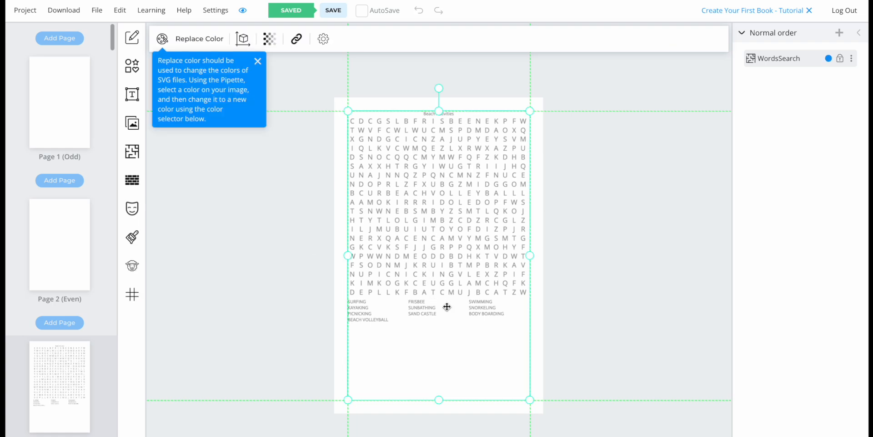
right_click(461, 233)
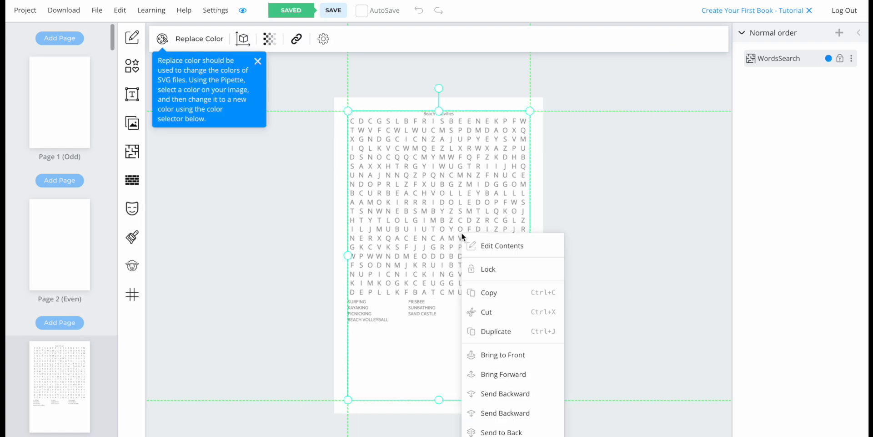
left_click(494, 246)
left_click(420, 313)
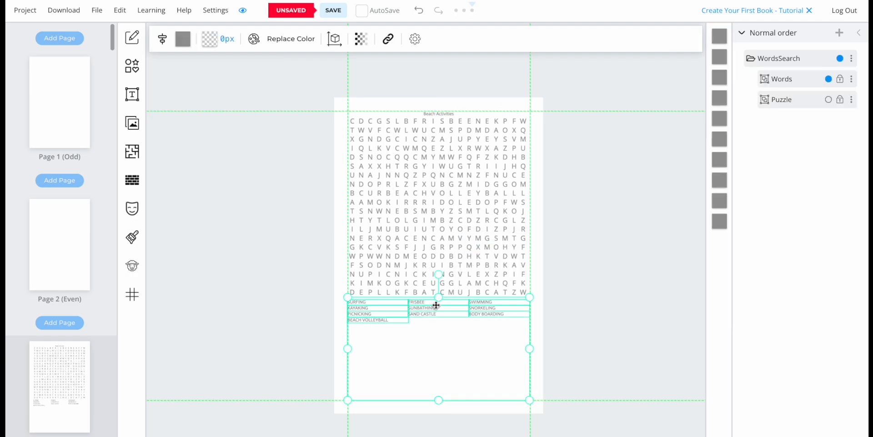
left_click_drag(435, 305, 436, 346)
left_click(450, 223)
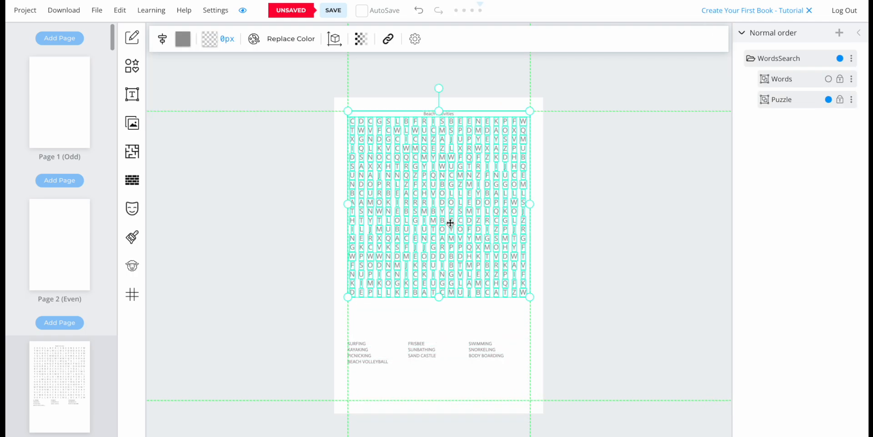
left_click_drag(450, 223, 449, 240)
left_click(627, 216)
left_click(468, 213)
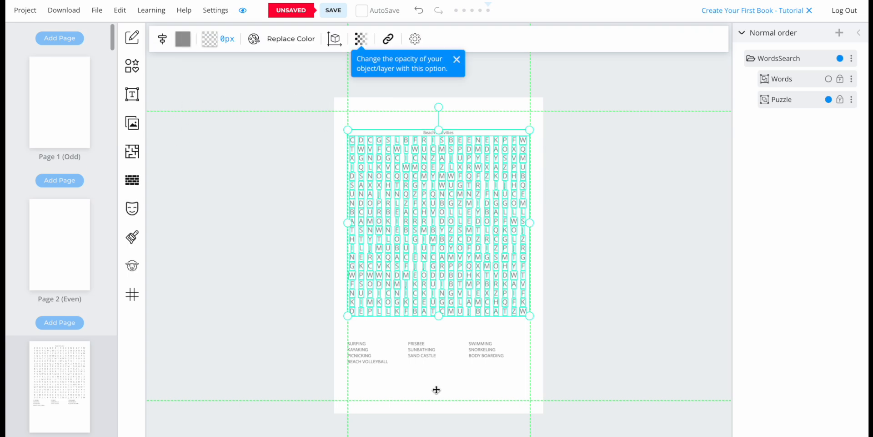
left_click(436, 354)
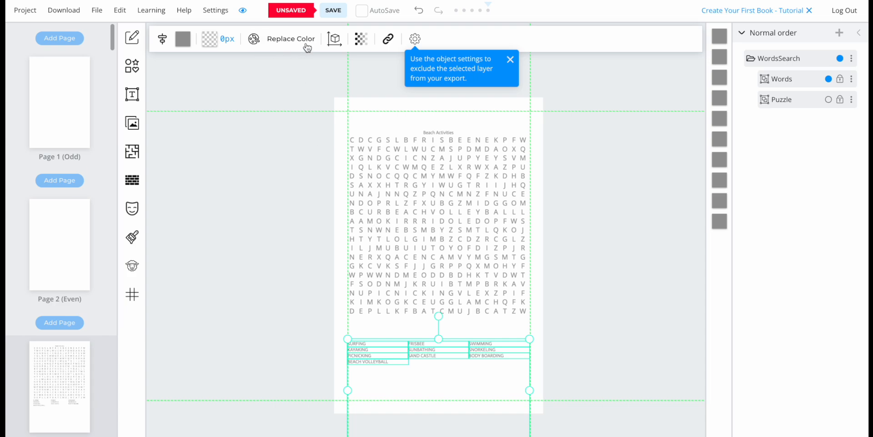
left_click(208, 178)
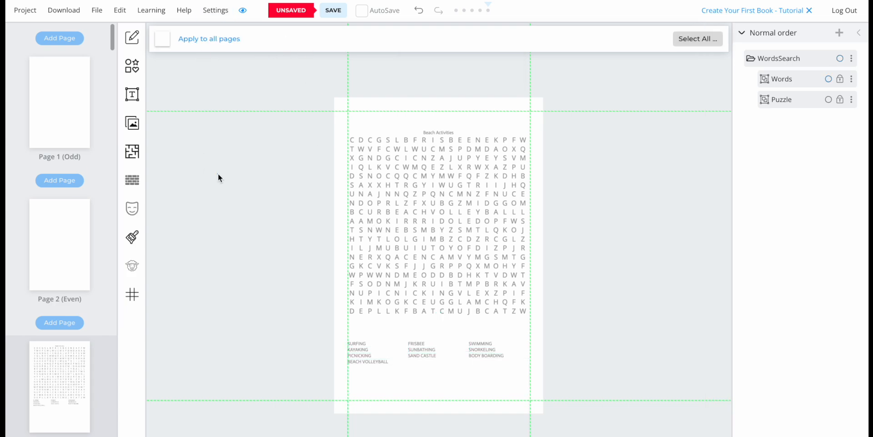
Add a solid sun shape to page 3, shrink it, and place it centred above the Beach Activities title.
left_click(136, 70)
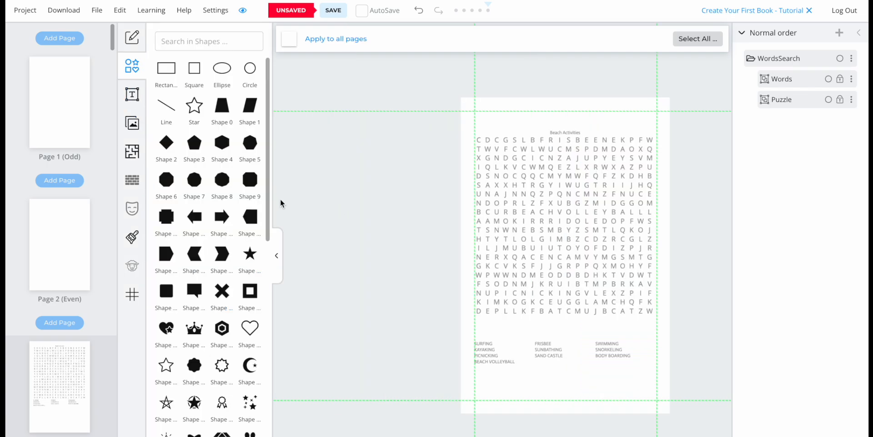
left_click_drag(269, 181, 269, 348)
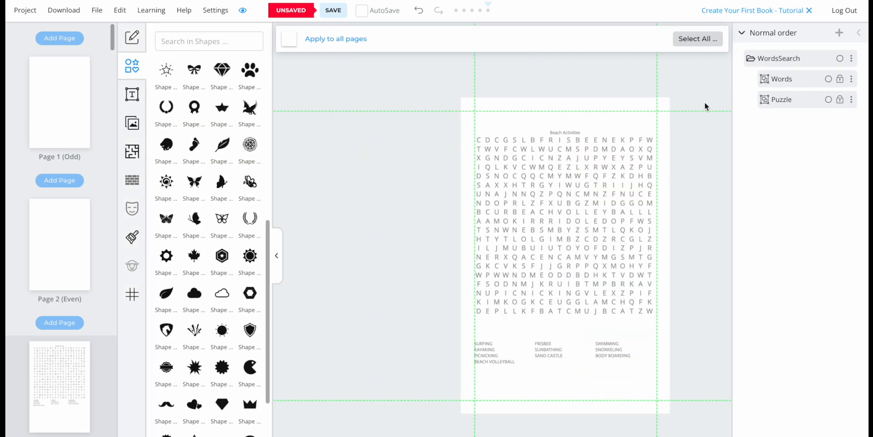
left_click(593, 174)
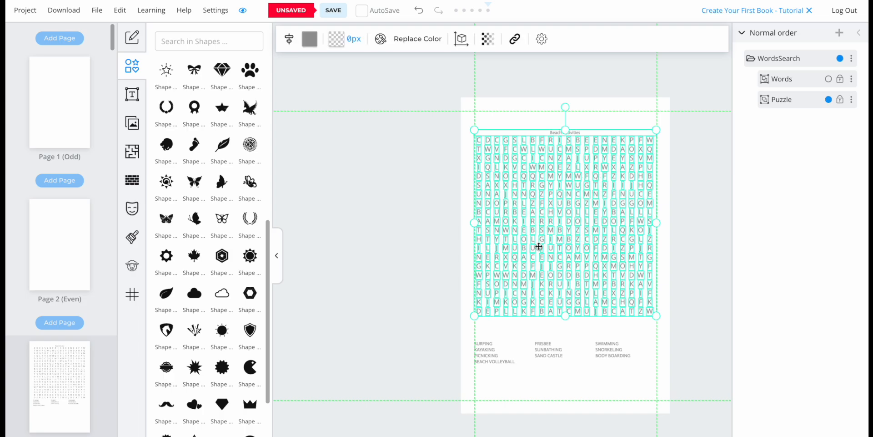
left_click(222, 330)
left_click_drag(562, 262, 492, 191)
left_click_drag(527, 154, 578, 117)
left_click(591, 133)
left_click(405, 294)
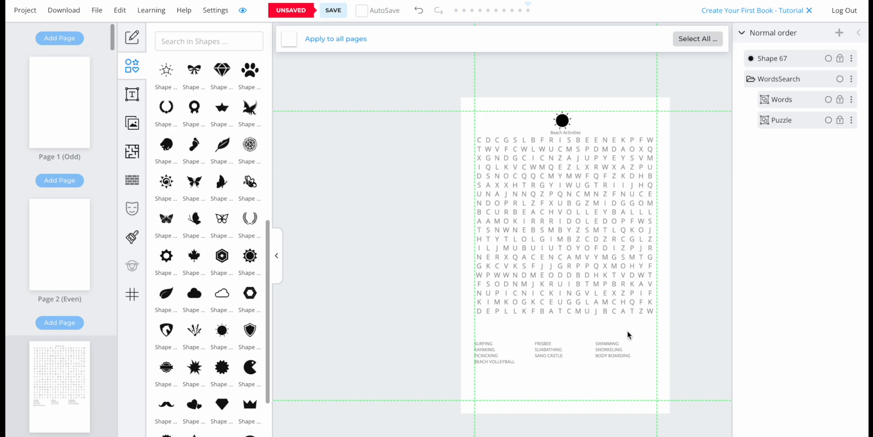
Delete the sun shape above the Beach Activities title.
left_click(564, 121)
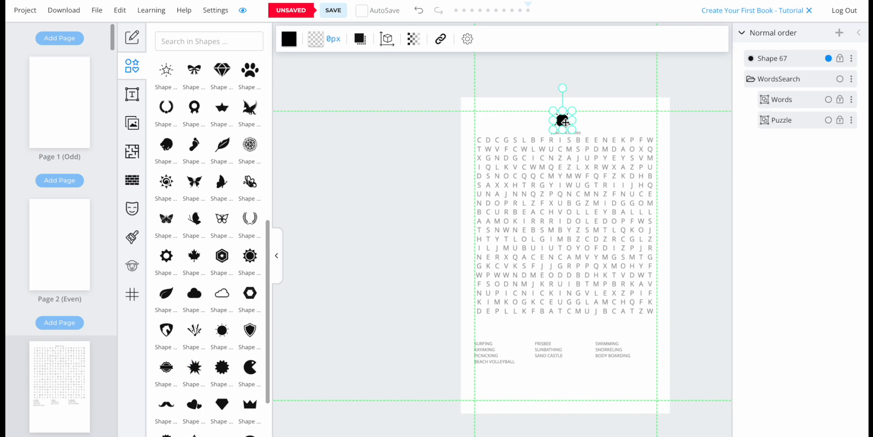
key("Delete")
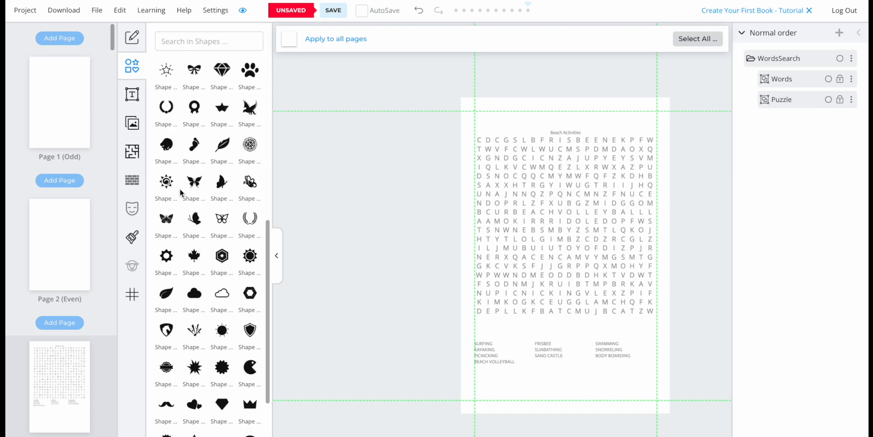
Shrink the Beach Games solution on page 10 to about a third of its width in the page's upper-left area.
scroll(72, 124, "down", 20)
left_click(72, 124)
left_click(443, 191)
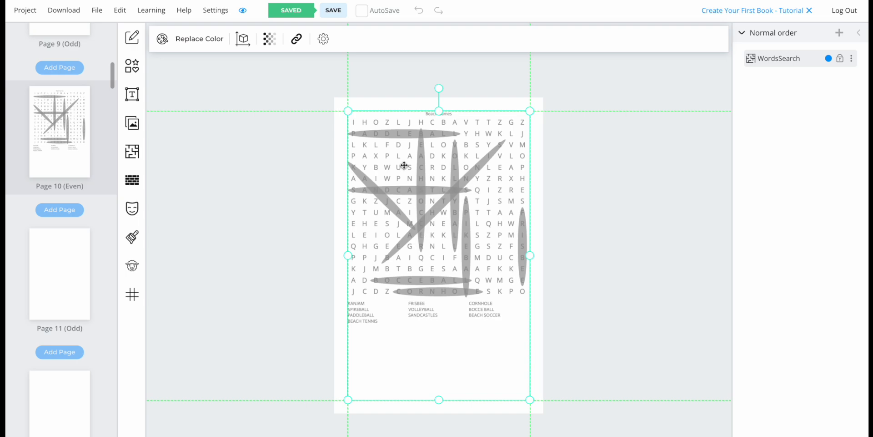
left_click_drag(534, 111, 393, 146)
left_click(443, 171)
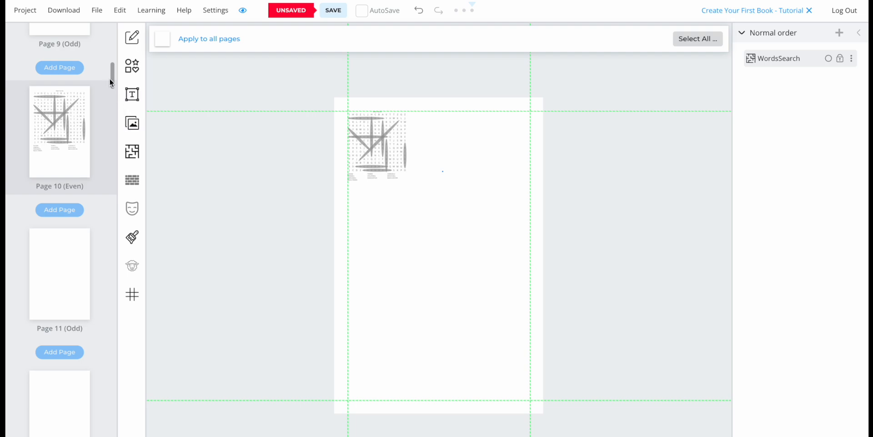
Look back through the puzzle pages, including Beach Games on page 6 and Beach Activities on page 3.
left_click_drag(110, 76, 111, 71)
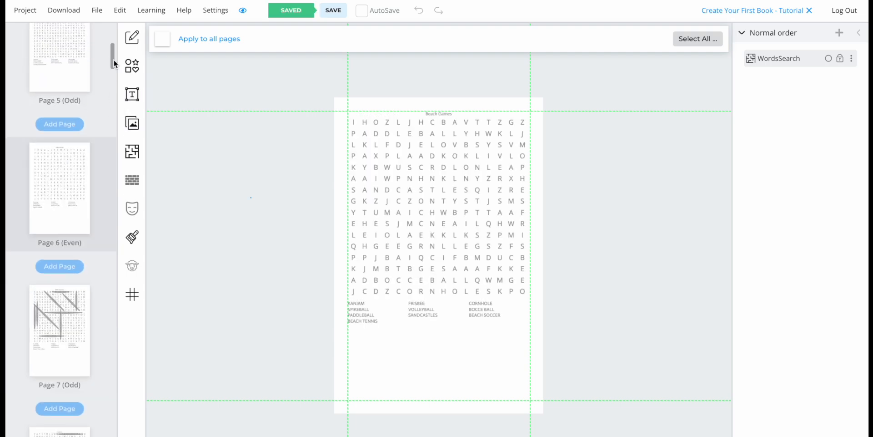
mouse_move(113, 59)
left_mouse_down()
mouse_move(111, 133)
mouse_move(117, 39)
mouse_move(119, 55)
left_mouse_up()
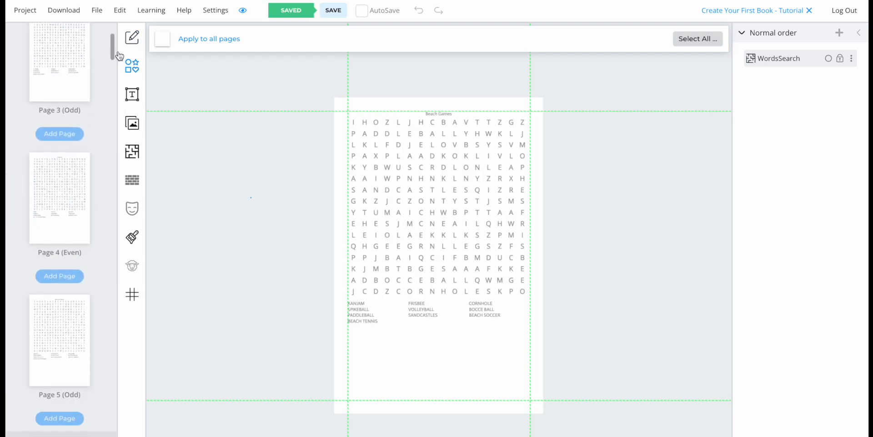
left_click(53, 86)
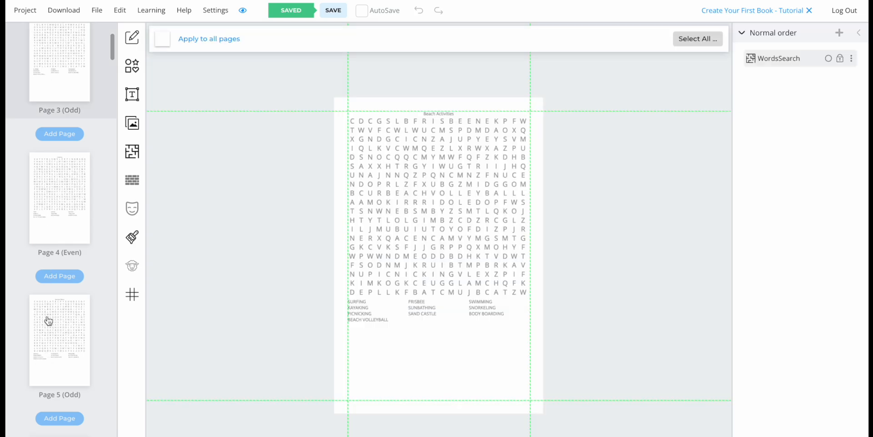
mouse_move(112, 54)
left_mouse_down()
mouse_move(111, 96)
mouse_move(110, 65)
left_mouse_up()
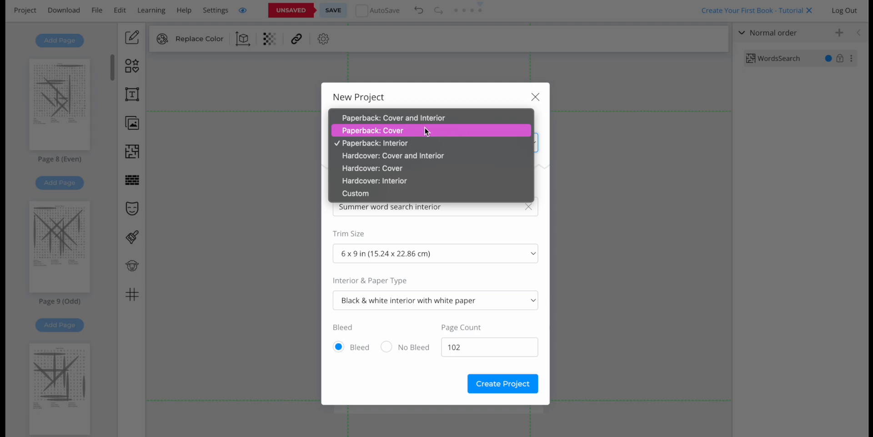
Create a paperback cover project with 6 x 9 in trim, black and white interior on white paper, and 102 pages.
left_click(388, 130)
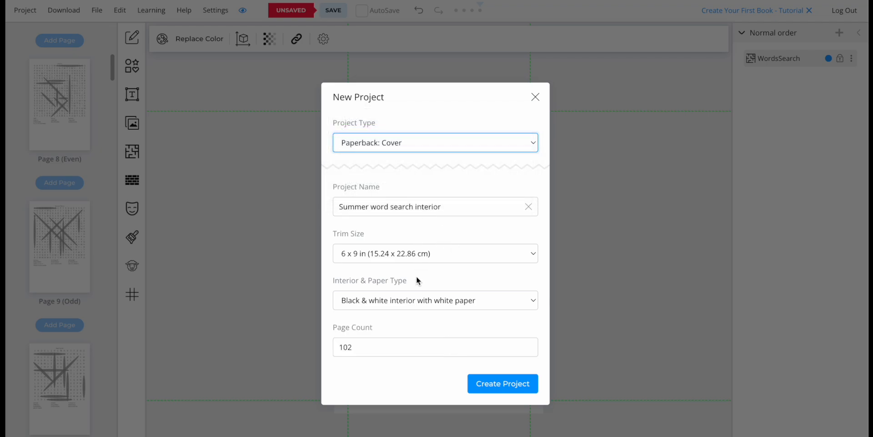
left_click(502, 383)
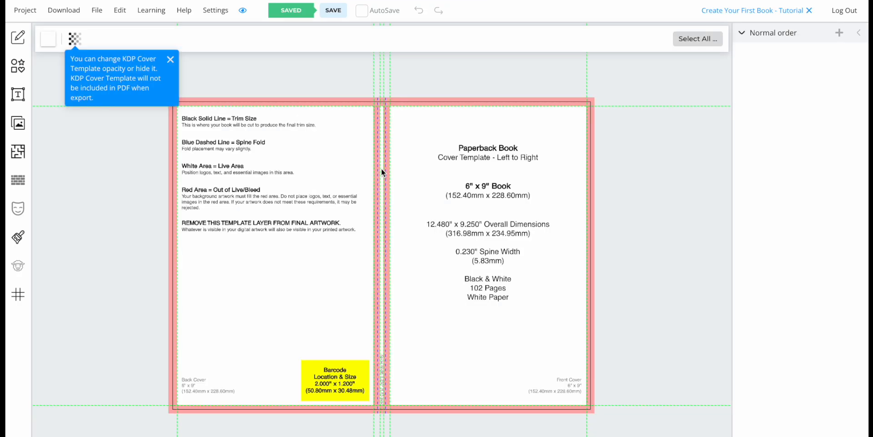
left_click(170, 60)
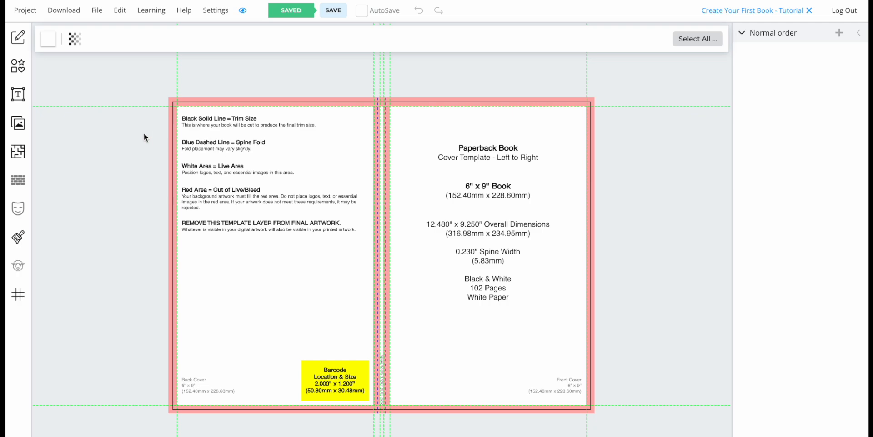
right_click(237, 222)
left_click(378, 231)
Search the Pixabay library for "summer" and compare its beach pictures with the images already uploaded.
left_click(24, 125)
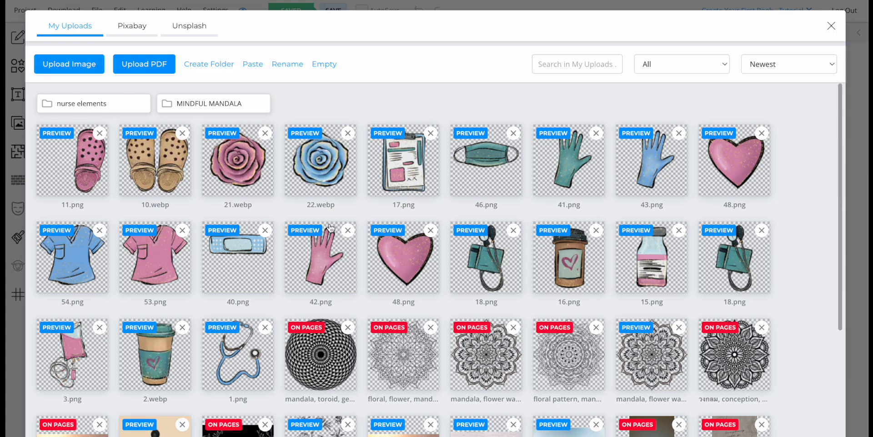
left_click(117, 35)
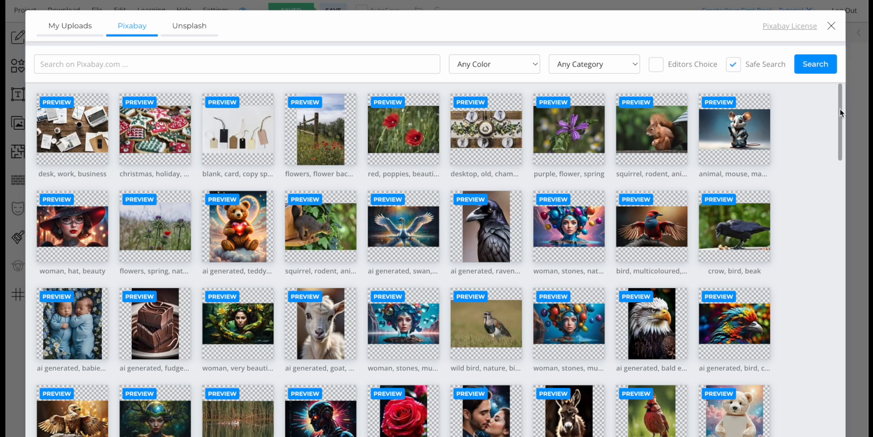
left_click_drag(841, 110, 779, 30)
left_click(181, 66)
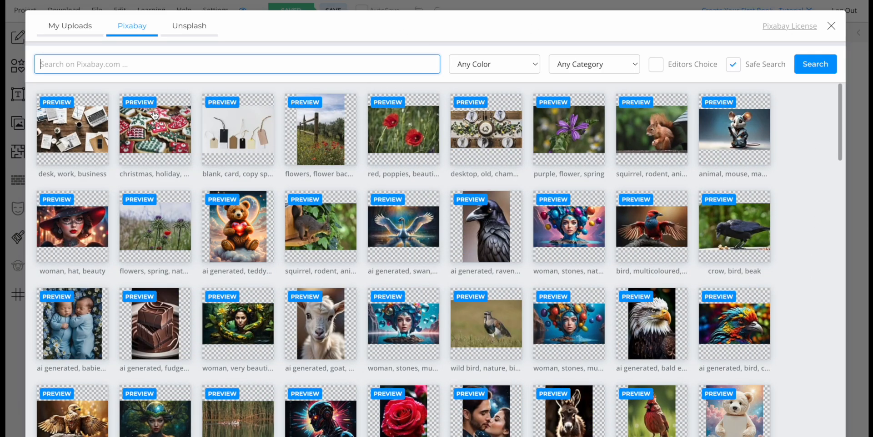
type("summer")
key("Return")
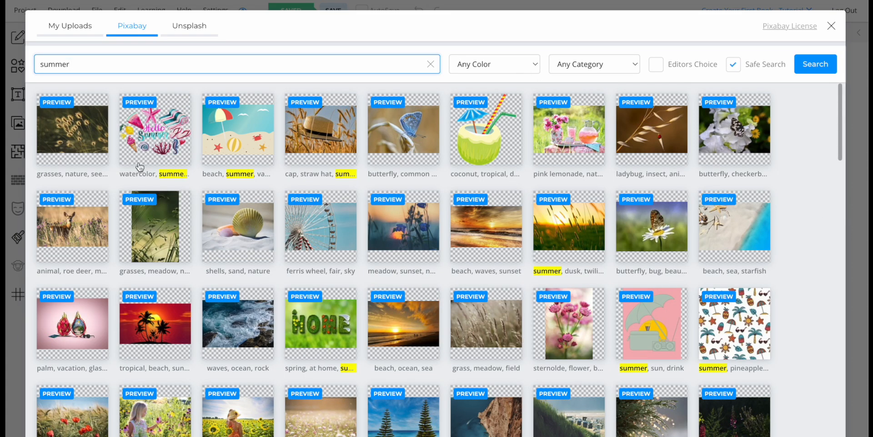
left_click(228, 96)
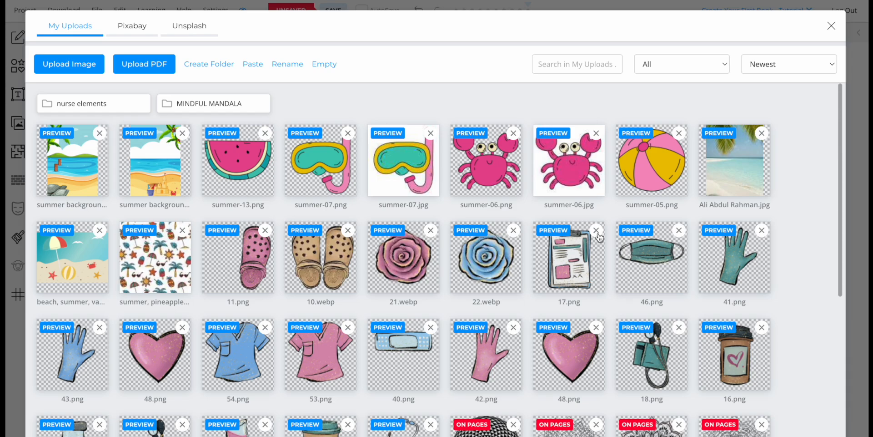
left_click(120, 35)
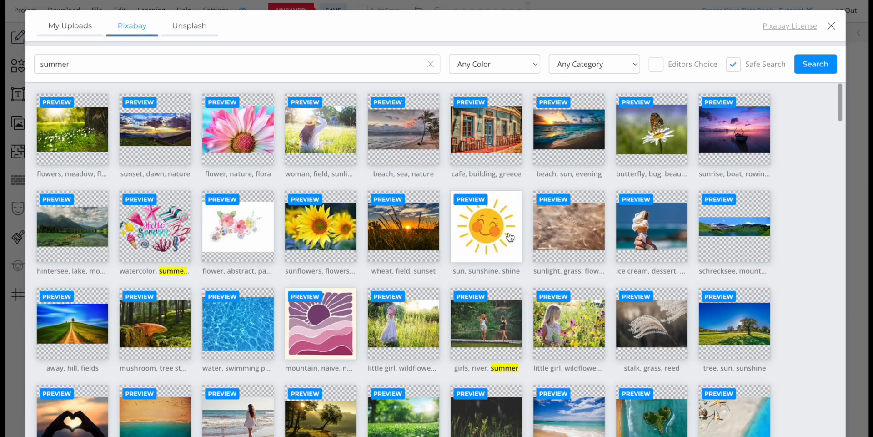
left_click(73, 27)
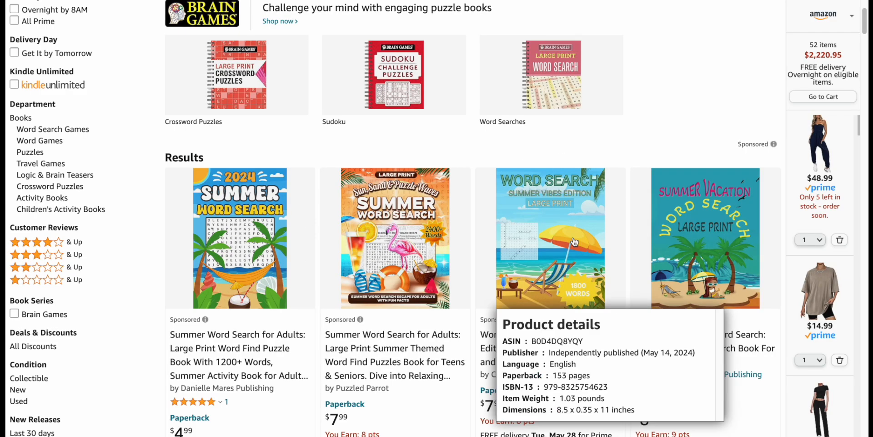
Switch to the Amazon results and examine the summer word search book covers for design ideas.
left_click_drag(861, 40, 859, 64)
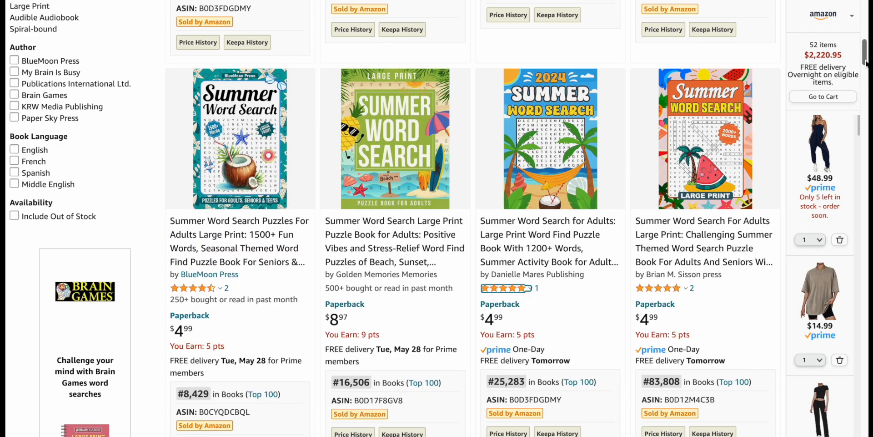
left_click_drag(865, 63, 855, 142)
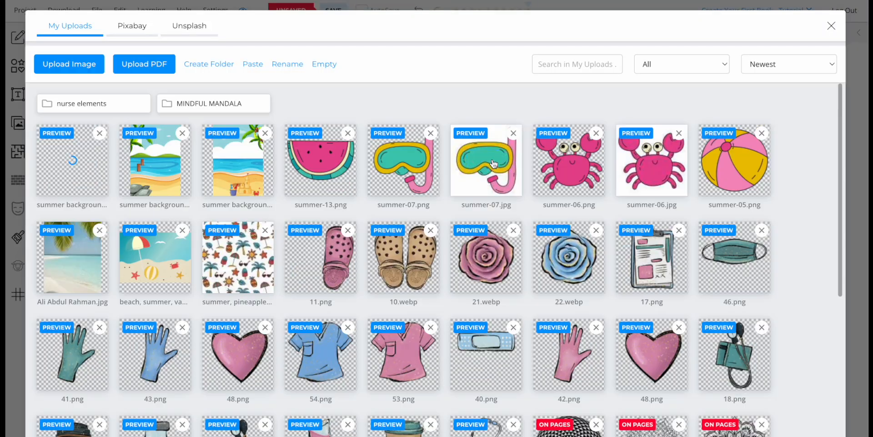
Place the uploaded summer beach background on the cover and stretch it to fill the back, spine and front.
left_click(60, 192)
left_click_drag(480, 218, 259, 130)
left_click_drag(363, 232, 652, 425)
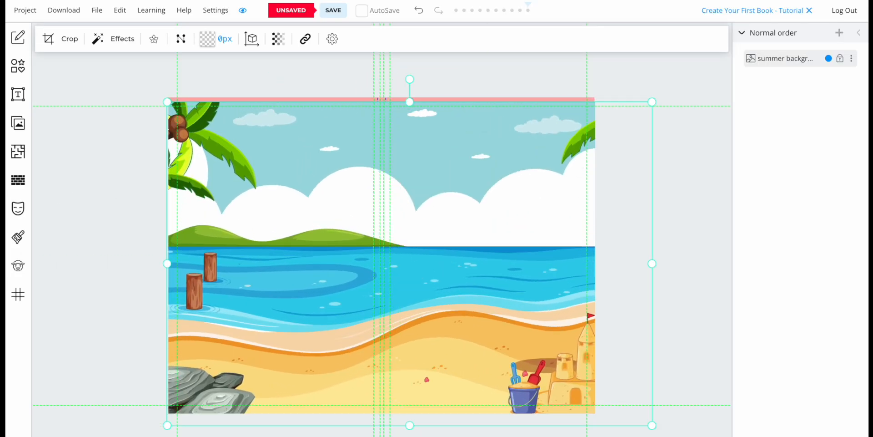
left_click_drag(553, 416, 539, 404)
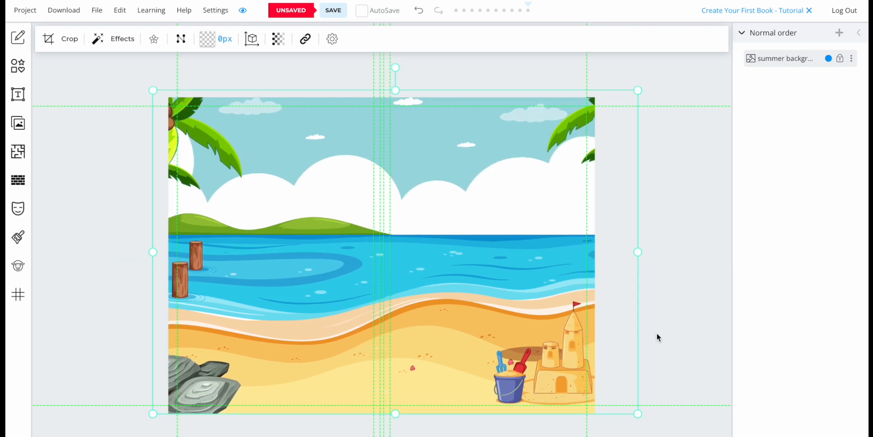
left_click_drag(638, 253, 553, 253)
left_click_drag(161, 264, 167, 264)
left_click(120, 282)
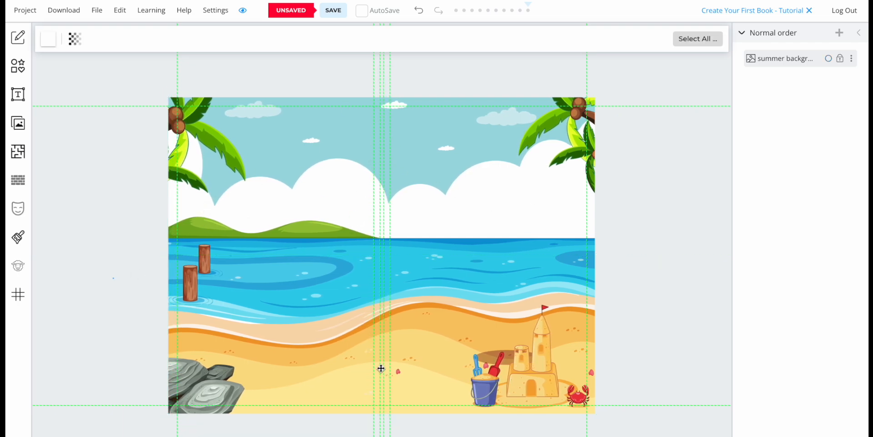
Add the title to the front cover as two stacked headings reading "Summer" and "word search".
left_click(18, 69)
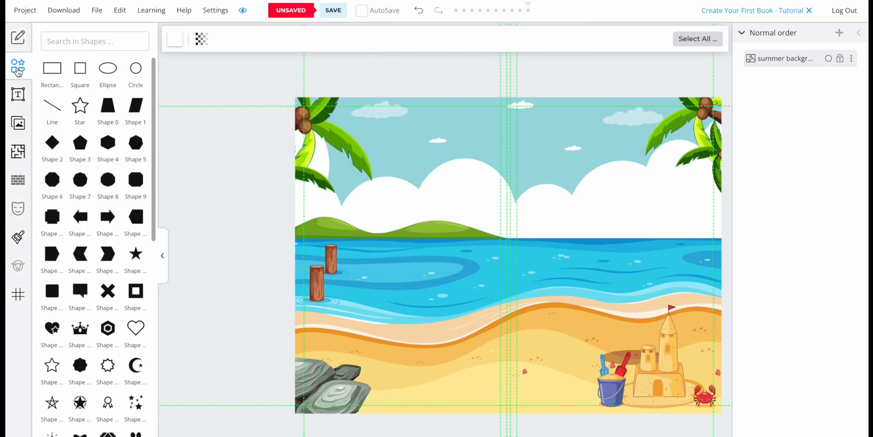
left_click(18, 94)
left_click(73, 131)
left_click_drag(435, 226, 548, 172)
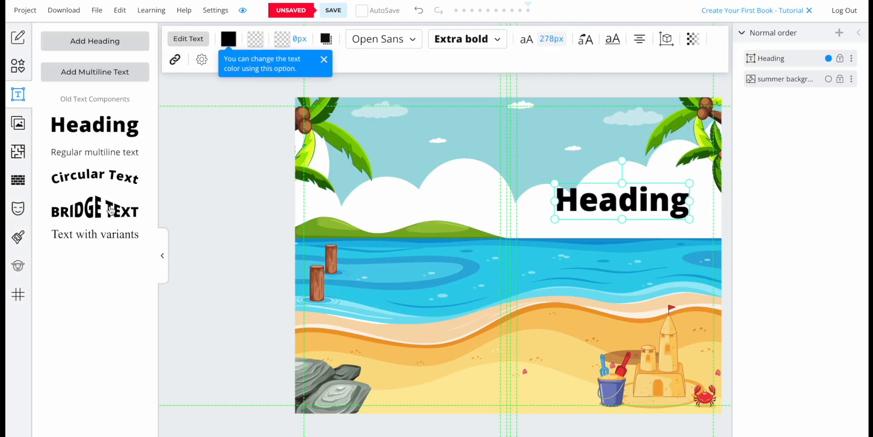
double_click(629, 189)
key("ctrl+a")
type("S")
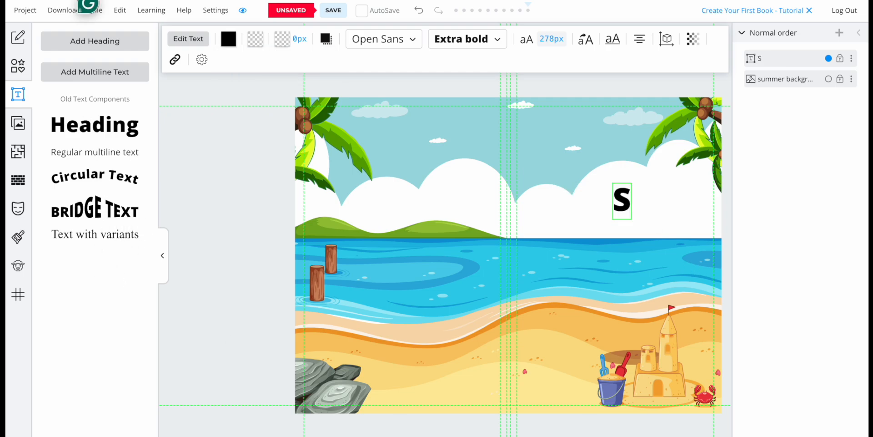
type("ummer Word")
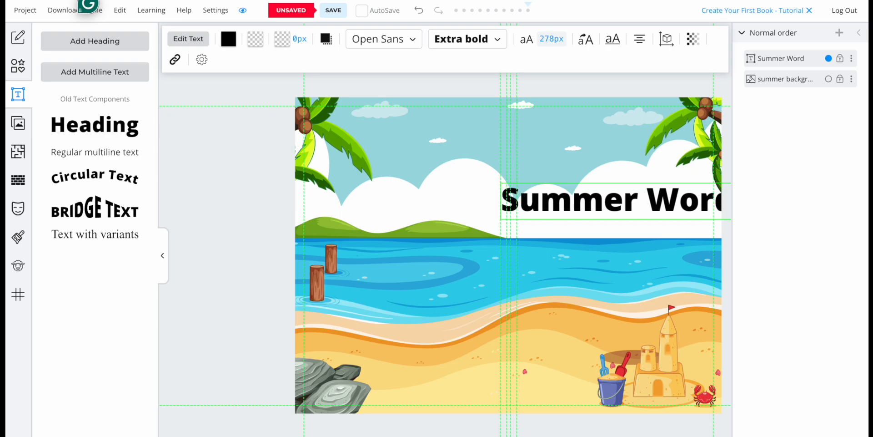
type(" Se")
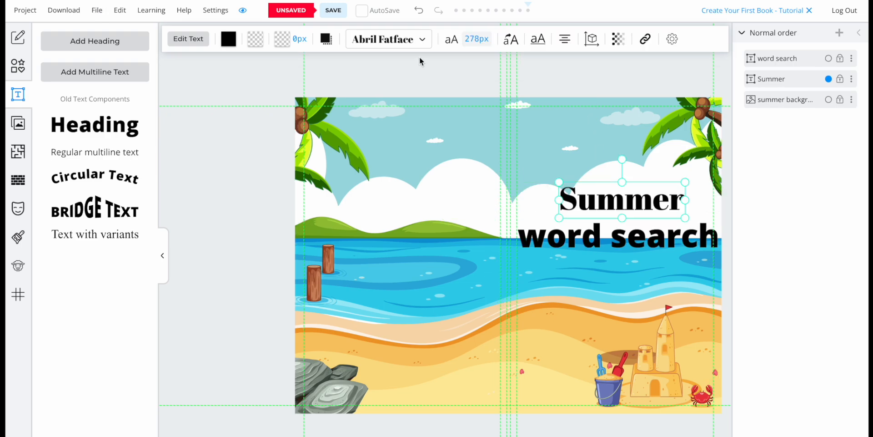
Look through the free fonts, then upload Summer Hipster.otf and apply it to the "Summer" heading.
left_click(388, 40)
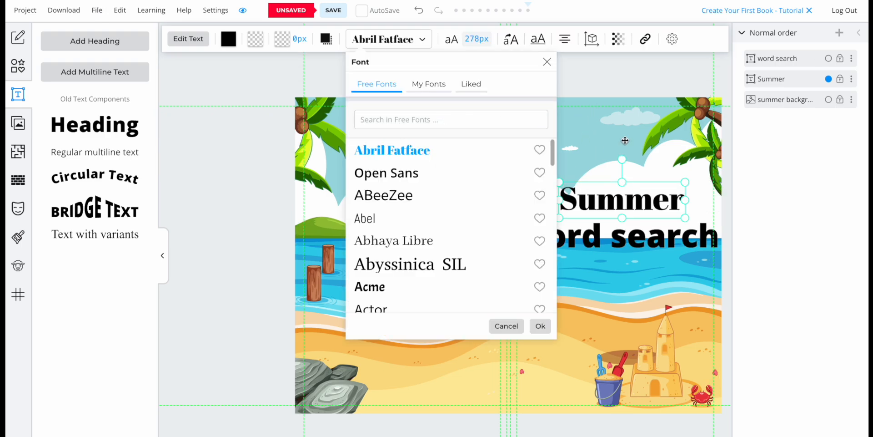
left_click(394, 40)
left_click(398, 40)
left_click_drag(549, 146, 521, 349)
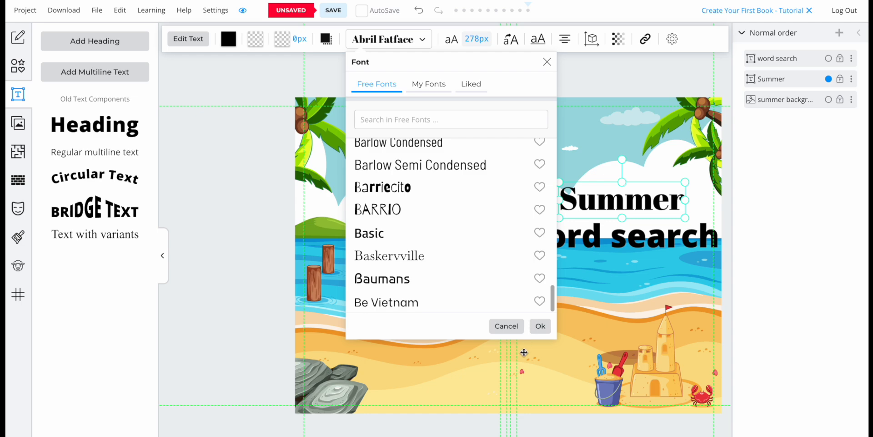
left_click(429, 84)
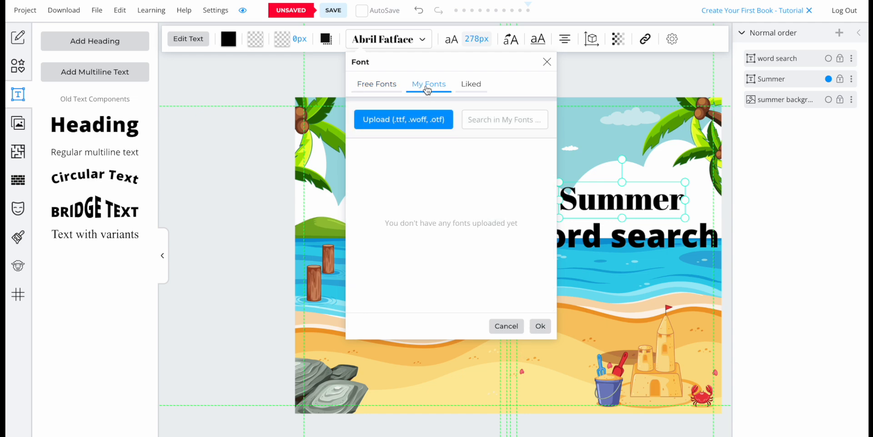
left_click(414, 126)
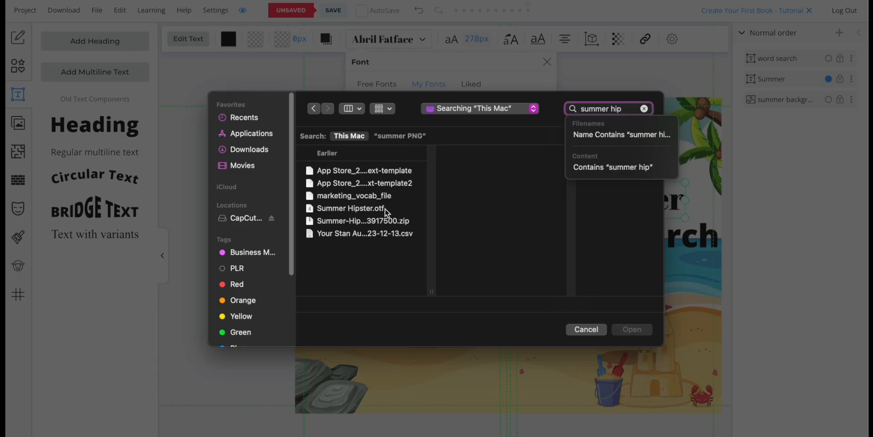
double_click(385, 208)
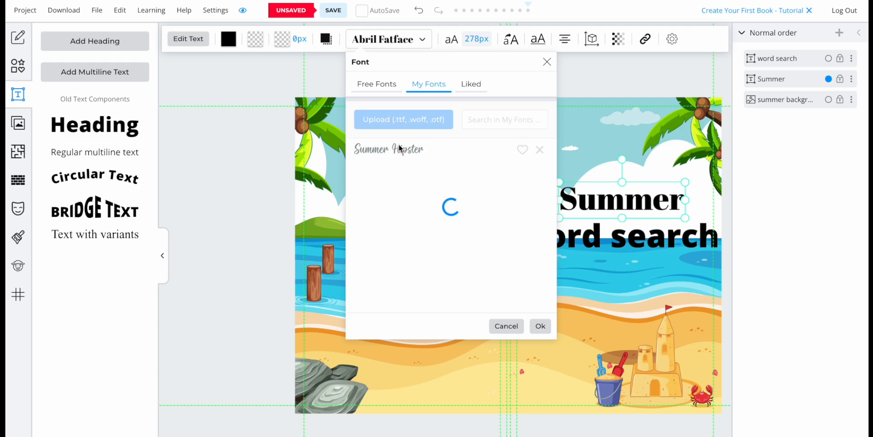
left_click(541, 326)
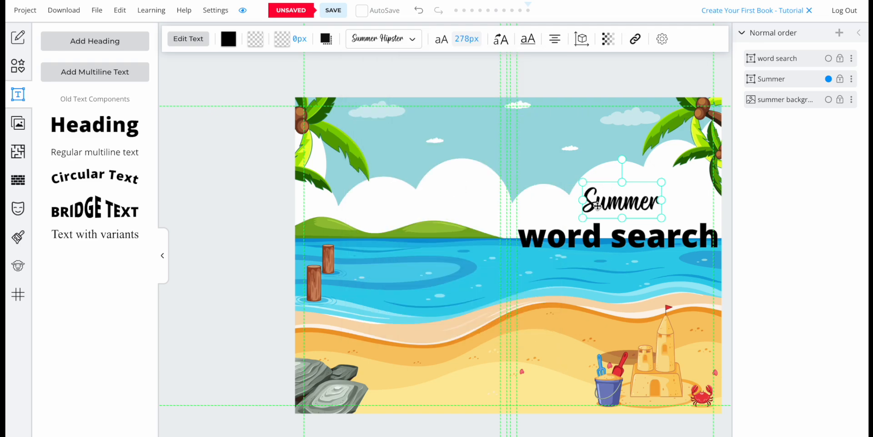
Enlarge the "Summer" heading and scale down the "word search" heading to sit beneath it within the front cover's margins.
left_click_drag(580, 220, 543, 225)
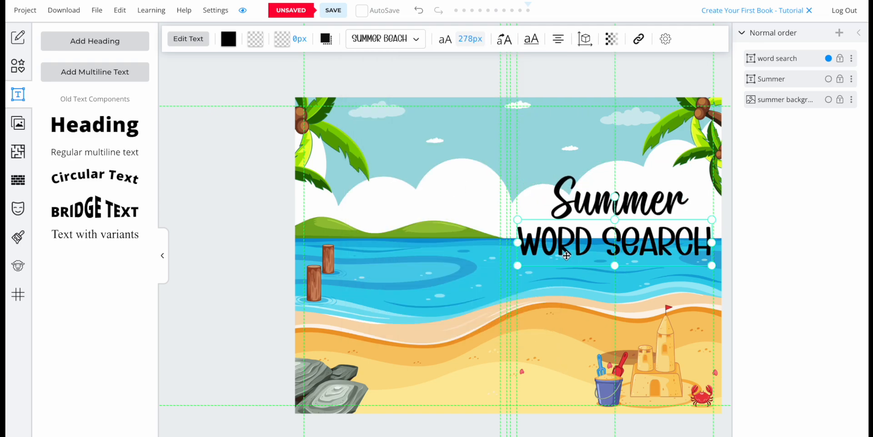
left_click_drag(567, 256, 569, 255)
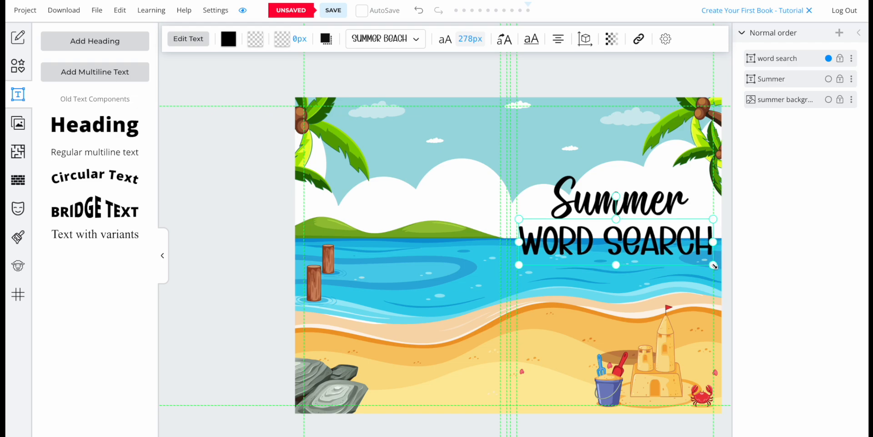
left_click_drag(715, 266, 690, 261)
left_click_drag(648, 231, 659, 231)
left_click(654, 198)
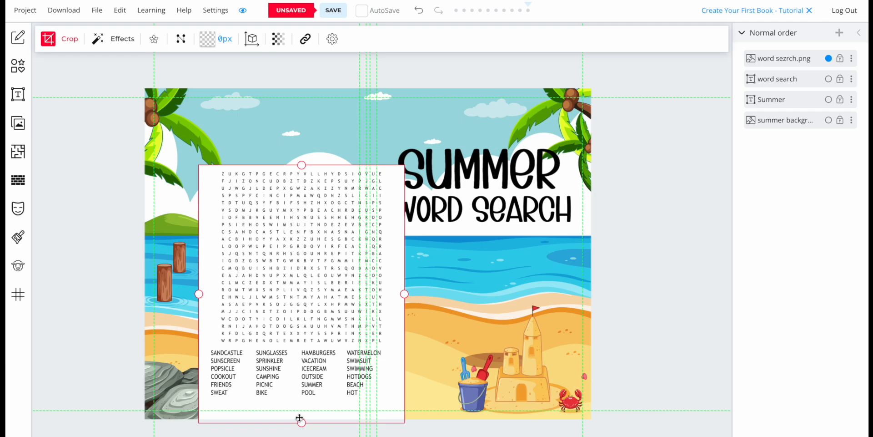
Crop the word search puzzle image to its letter grid, removing the word list and outer white margins.
left_click_drag(301, 424, 301, 347)
left_click_drag(406, 258, 389, 260)
left_click_drag(199, 255, 217, 256)
left_click_drag(303, 167, 303, 169)
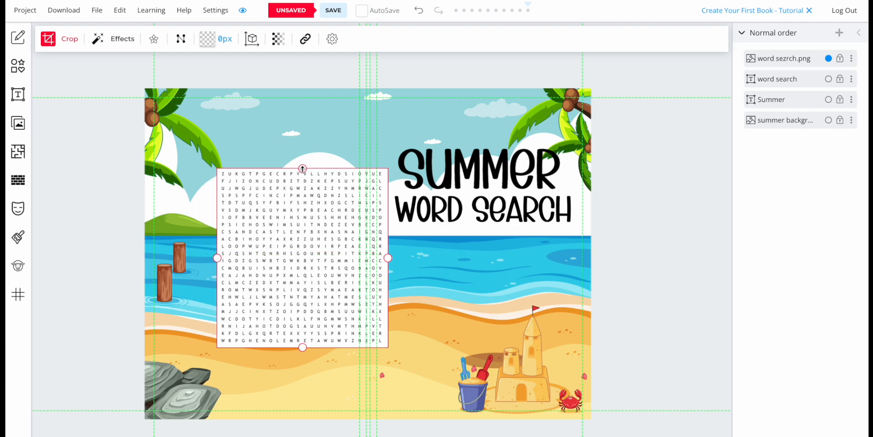
left_click(481, 315)
Move the cropped puzzle grid onto the front cover and resize it to fit below the title.
left_click(334, 292)
left_click_drag(388, 347, 400, 359)
left_click_drag(325, 289, 502, 313)
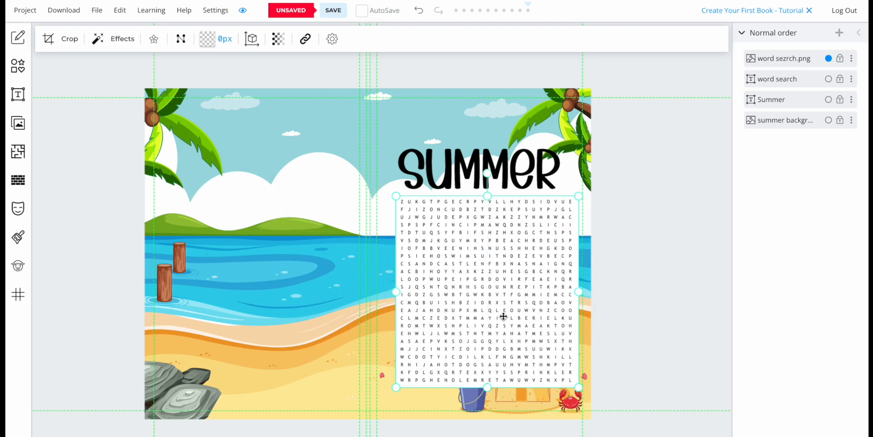
left_click_drag(582, 390, 516, 321)
left_click_drag(464, 255, 493, 284)
Shift both title lines and the puzzle grid higher on the front cover and enlarge the grid slightly.
left_click(497, 179)
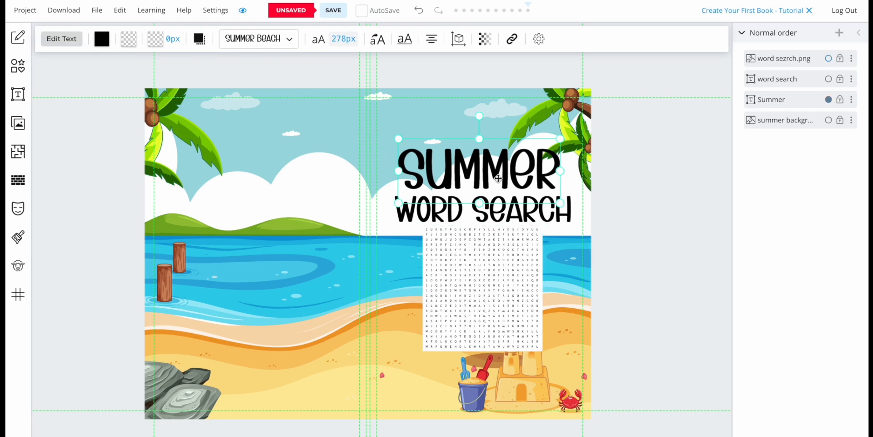
left_click_drag(497, 179, 499, 168)
left_click(501, 209)
left_click_drag(501, 208, 500, 195)
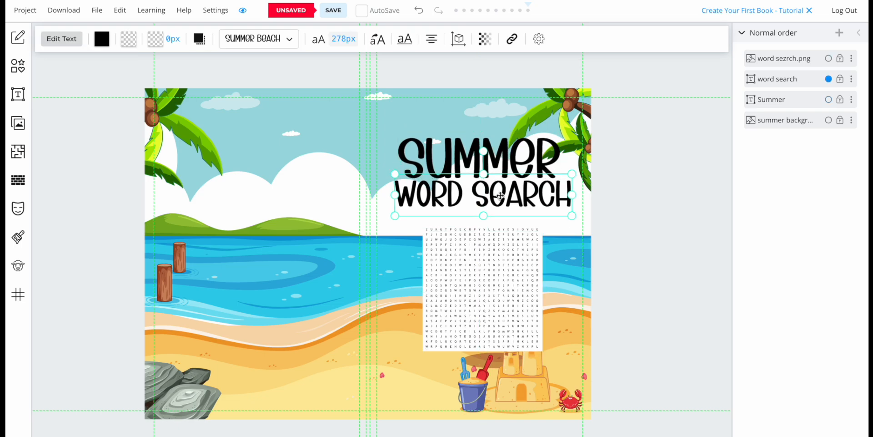
left_click_drag(501, 261, 499, 247)
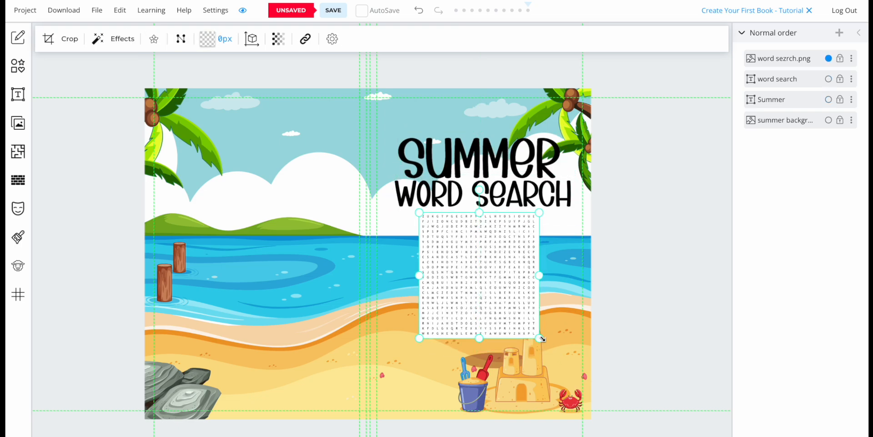
left_click_drag(541, 338, 548, 351)
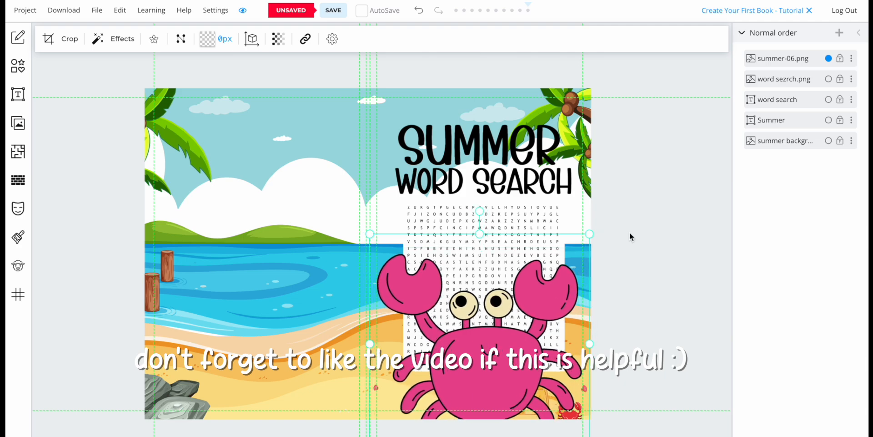
Move the crab lower on the front cover, and reposition and enlarge the beach background to overfill the cover.
left_click_drag(478, 346, 480, 388)
left_click_drag(282, 292, 298, 281)
left_click_drag(144, 80, 93, 45)
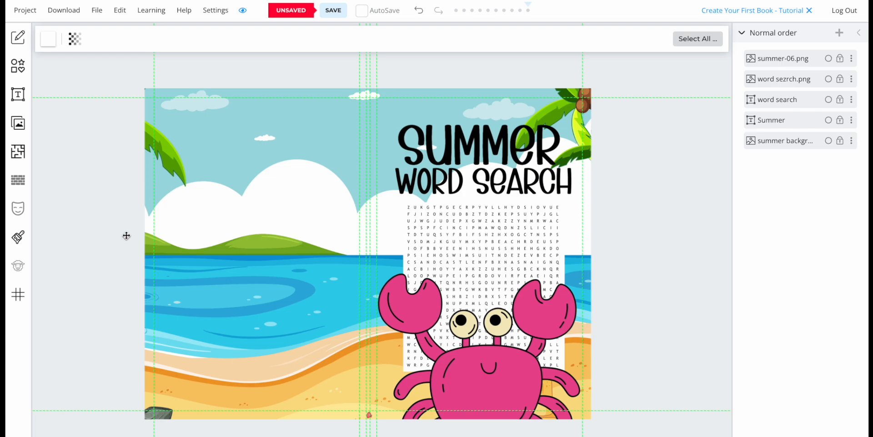
Reduce the opacity of the word search puzzle grid on the front cover to 88.
left_click(480, 213)
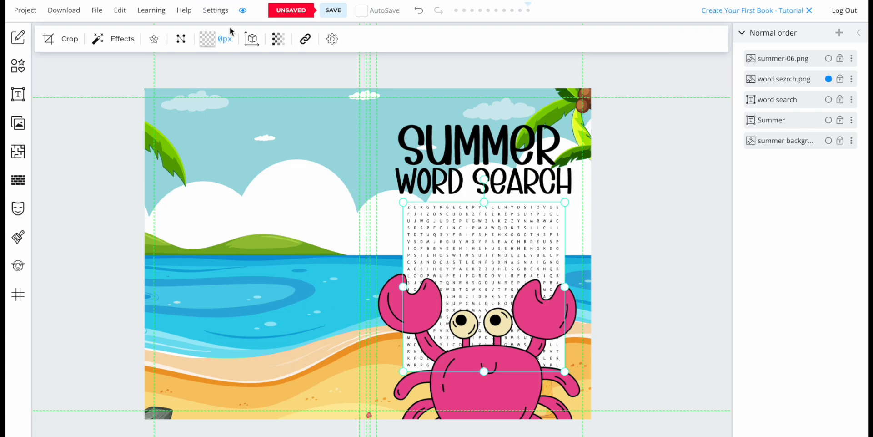
left_click(278, 40)
left_click_drag(360, 87, 351, 86)
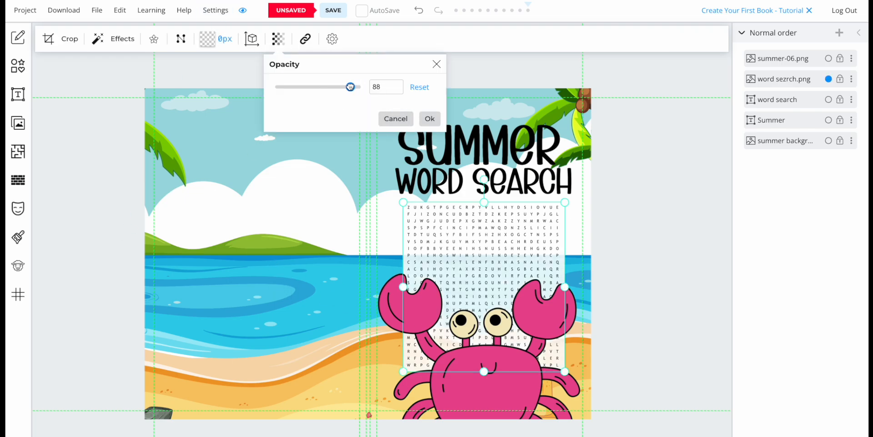
left_click(618, 213)
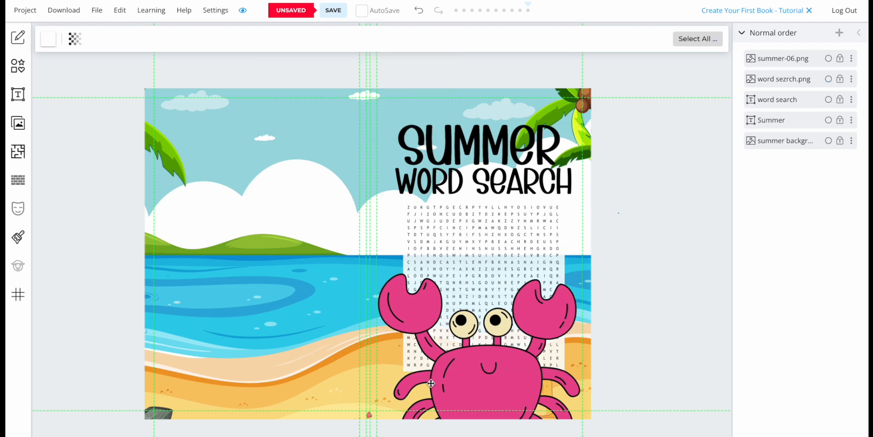
Recolor the "Summer" heading on the front cover from the color picker to a dark magenta that suits the crab.
left_click(502, 150)
left_click(102, 39)
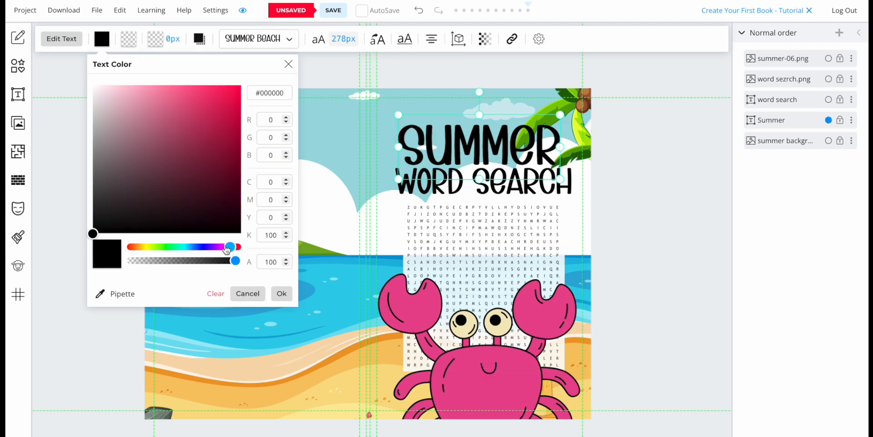
left_click_drag(227, 247, 217, 247)
left_click_drag(225, 82, 157, 132)
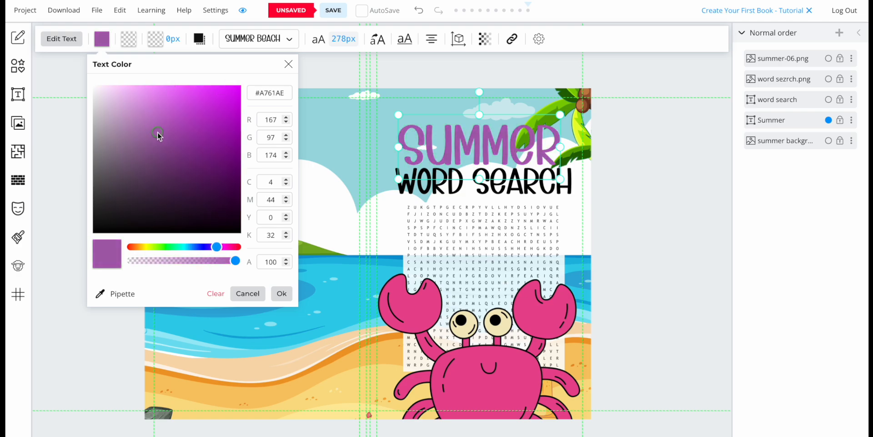
left_click_drag(230, 247, 227, 249)
left_click_drag(218, 114, 230, 138)
left_click(636, 161)
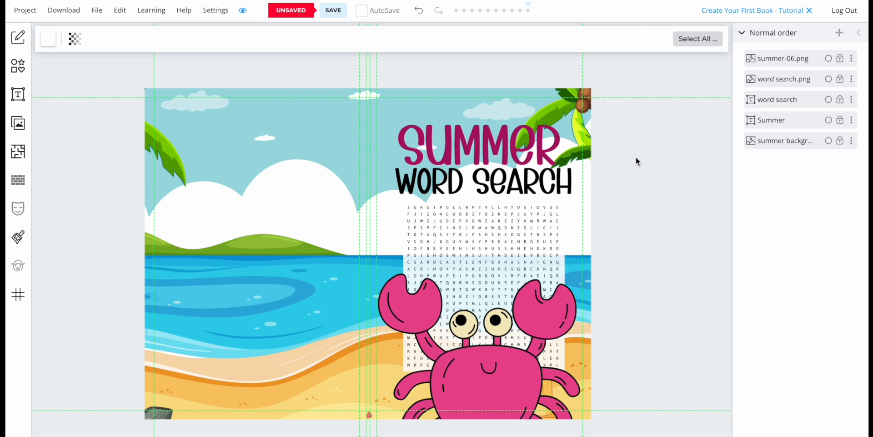
Open the cover's download options, switch to Kindle Direct Publishing and start a new paperback title.
left_click(61, 11)
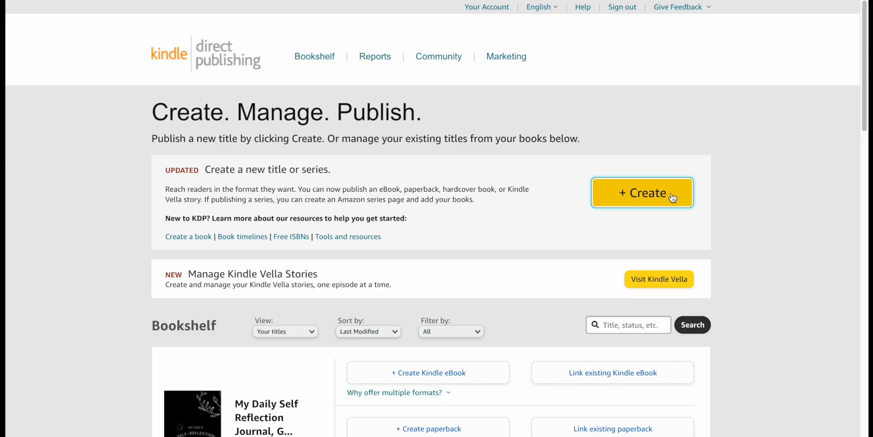
left_click(643, 248)
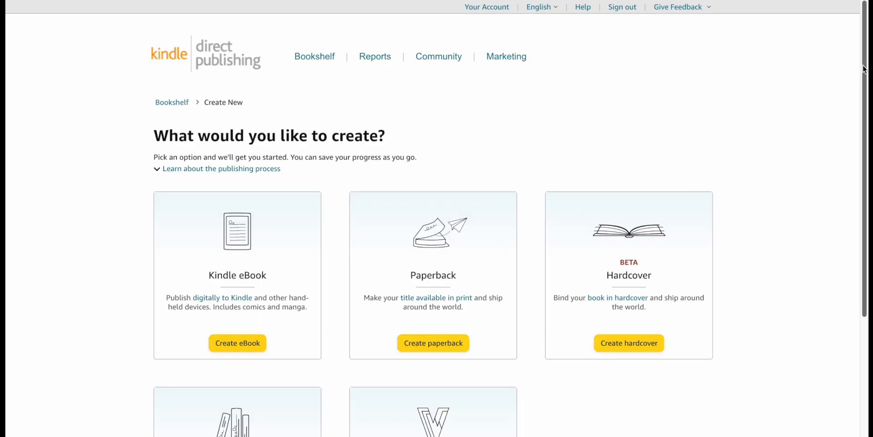
scroll(865, 137, "down", 2)
left_click(422, 254)
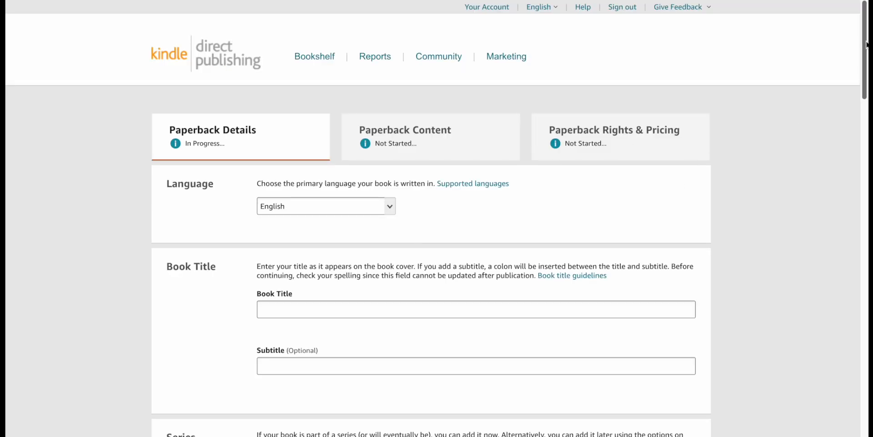
left_click_drag(865, 42, 847, 41)
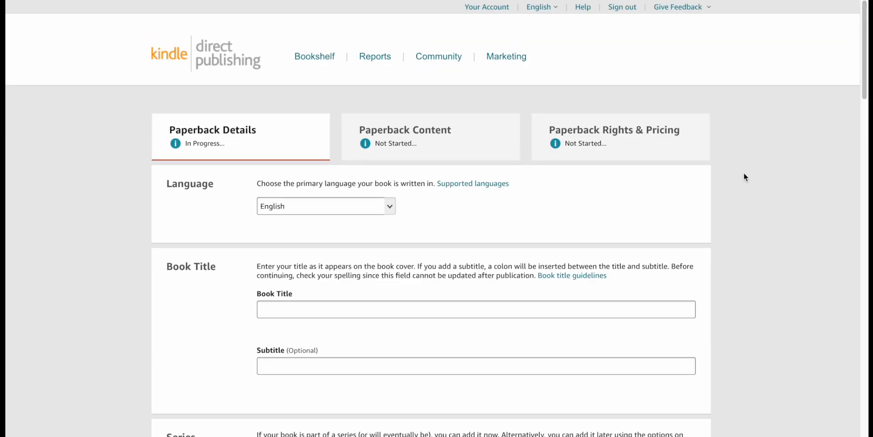
left_click_drag(866, 27, 801, 97)
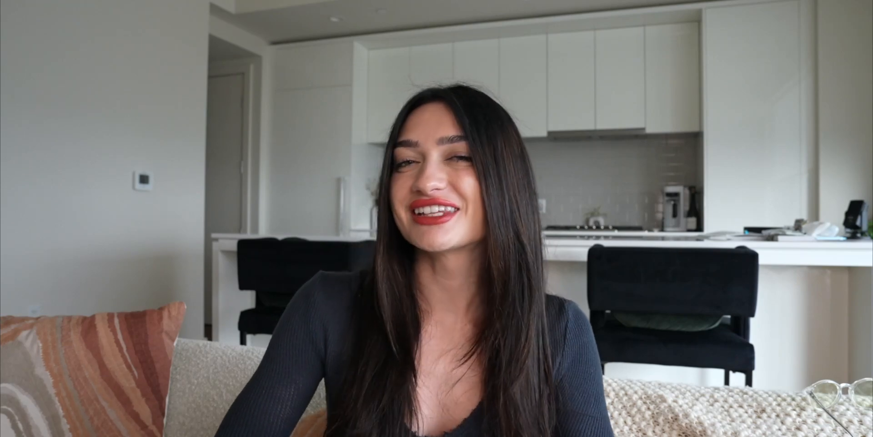